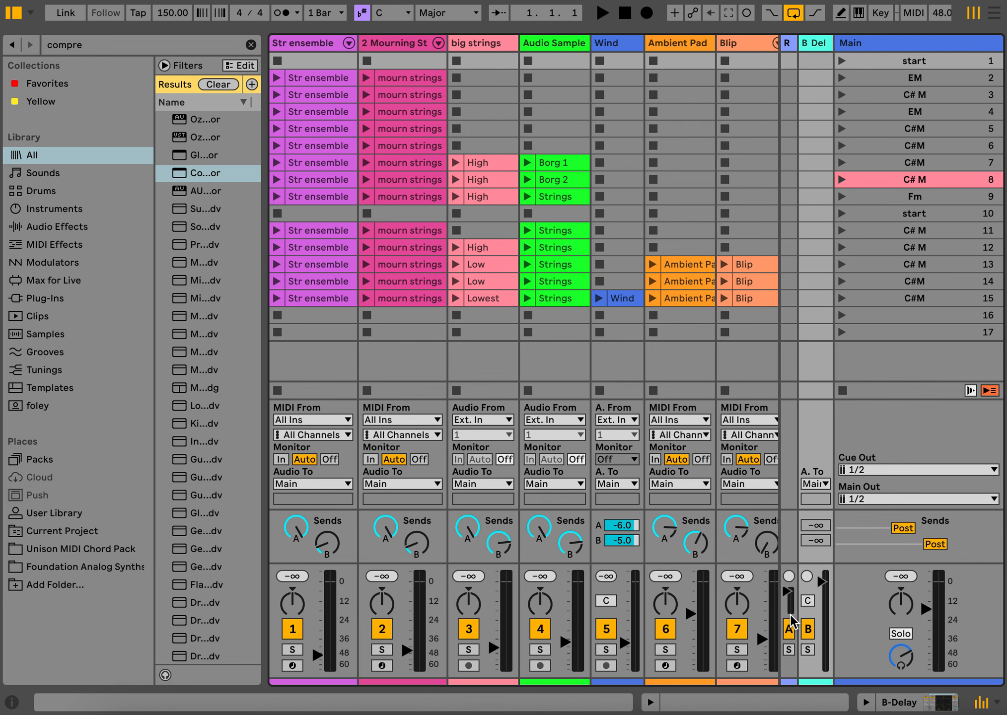
- Show the Arrangement View and turn off looping, keeping the loop range marked around bars 41 to 49
key("Tab")
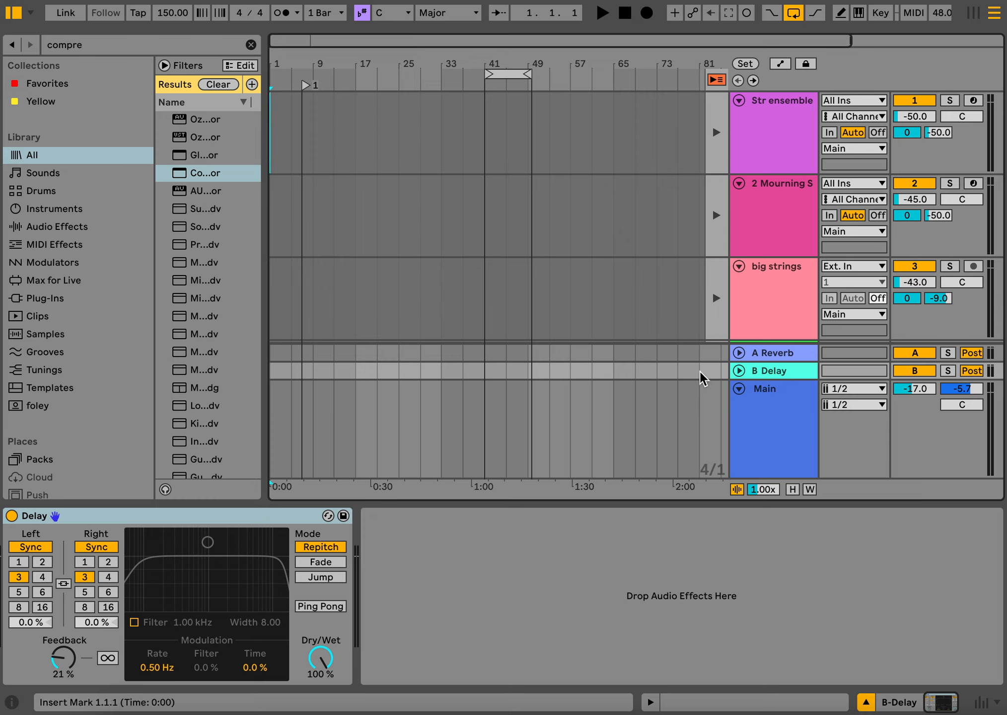
left_click(794, 15)
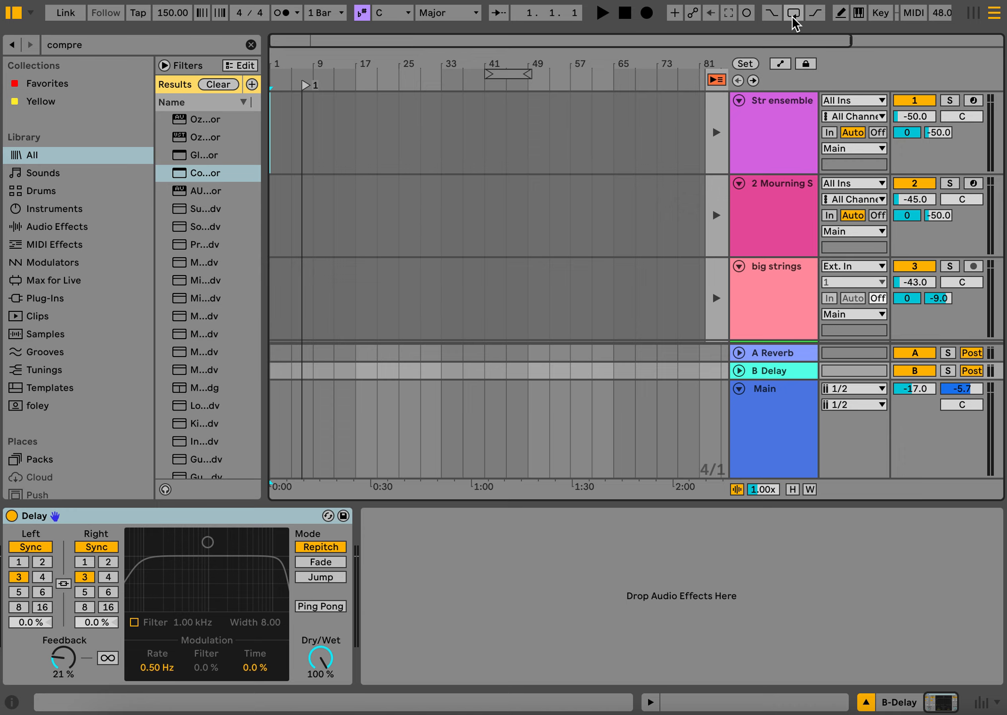
left_click(505, 73)
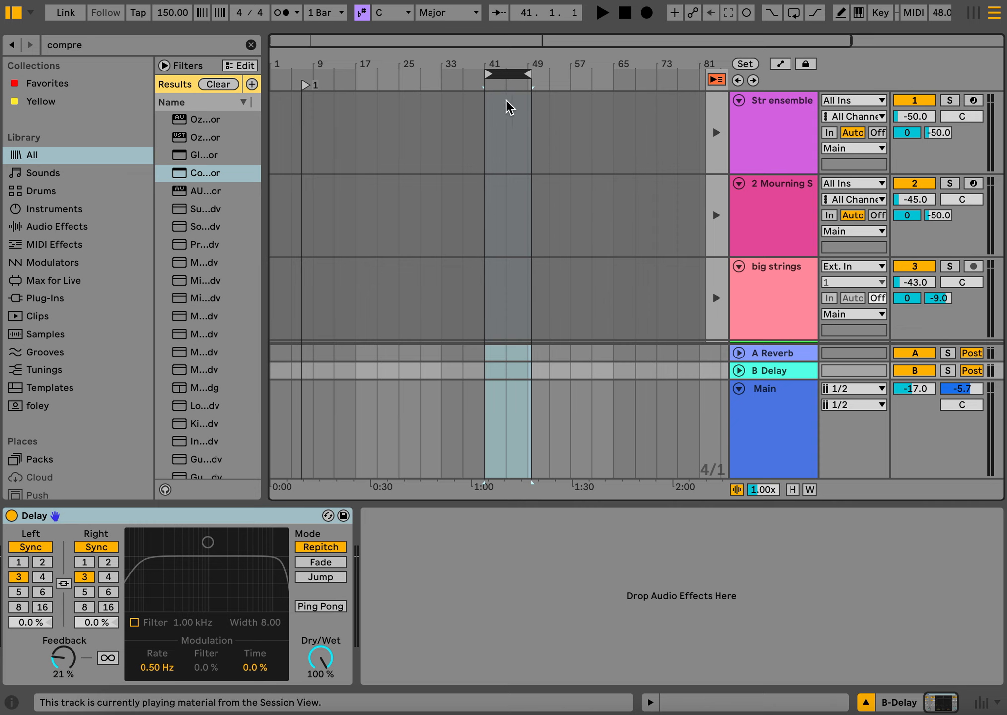
- Return the arrangement's playback position to 1.1.1 after trying other positions on the Str ensemble track
left_click(596, 157)
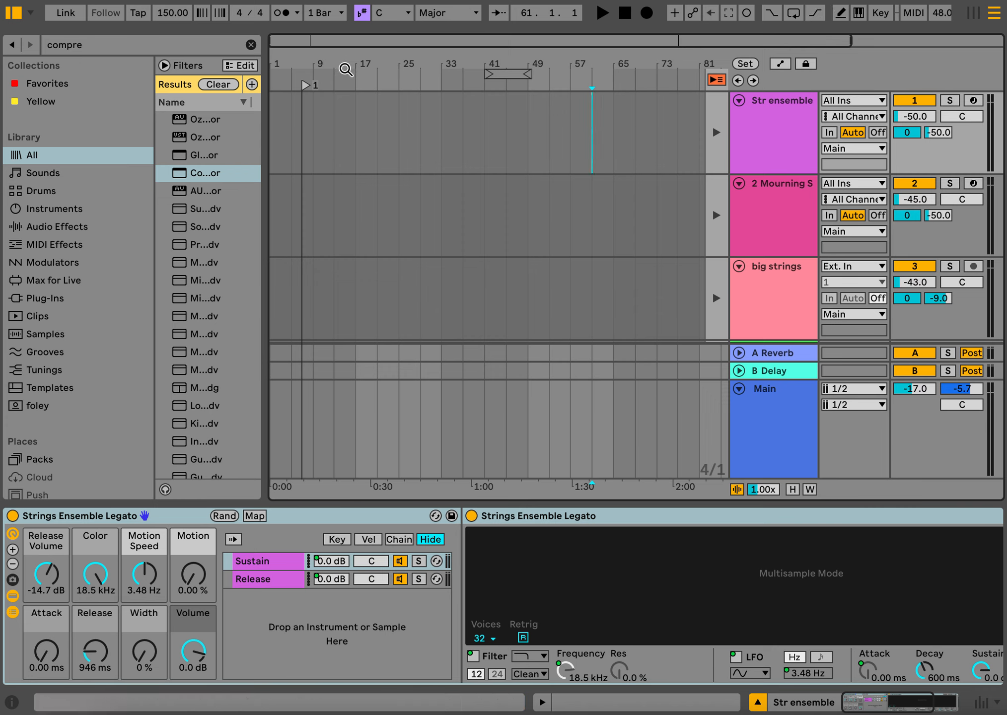
left_click(416, 135)
left_click(627, 17)
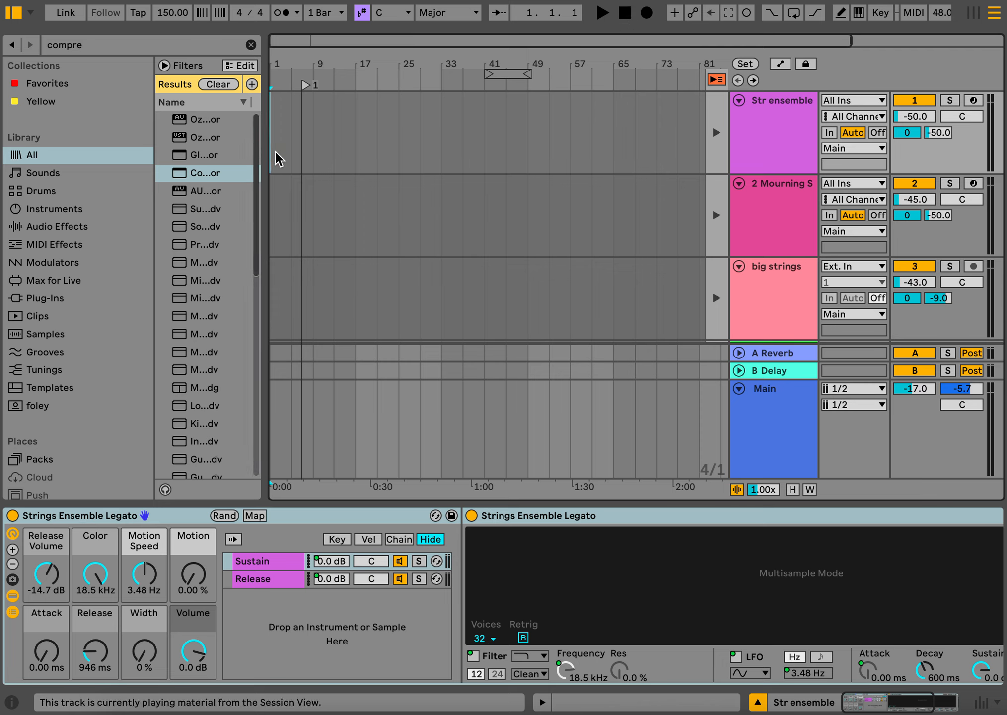
left_click(549, 161)
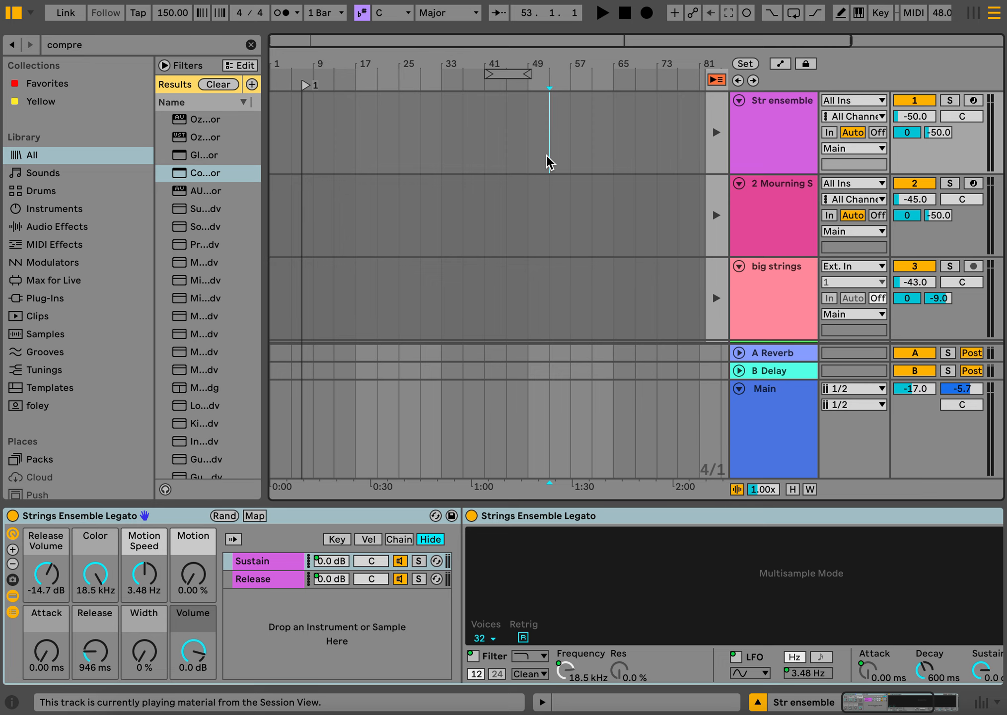
left_click(647, 148)
left_click(624, 12)
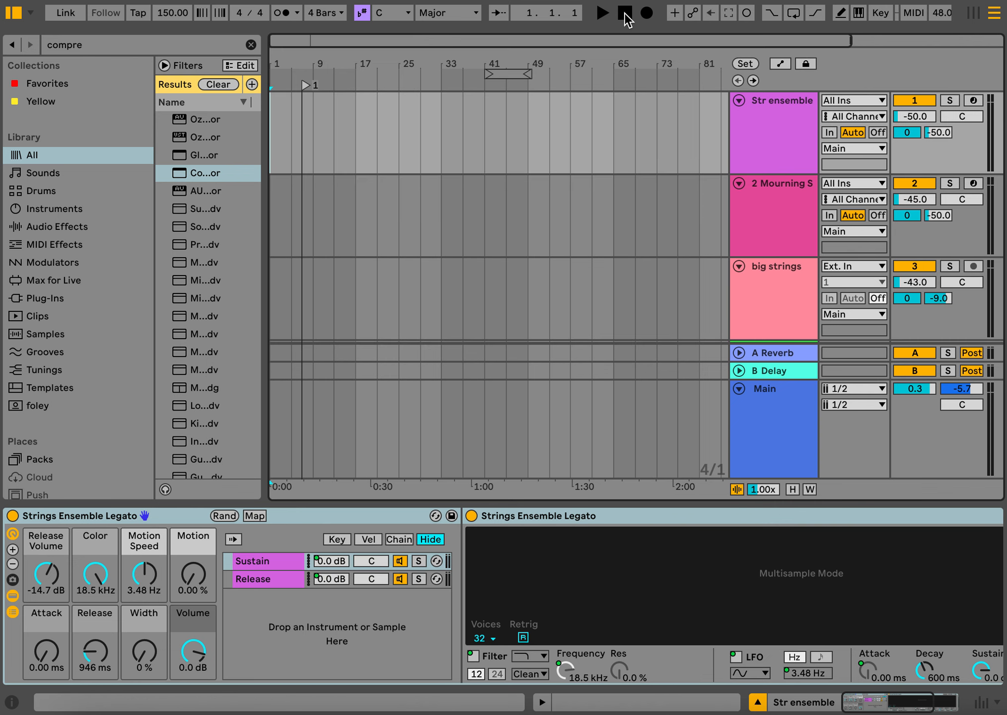
- Switch to the Session View, launch the empty "start" scene 1, and stop playback
key("Tab")
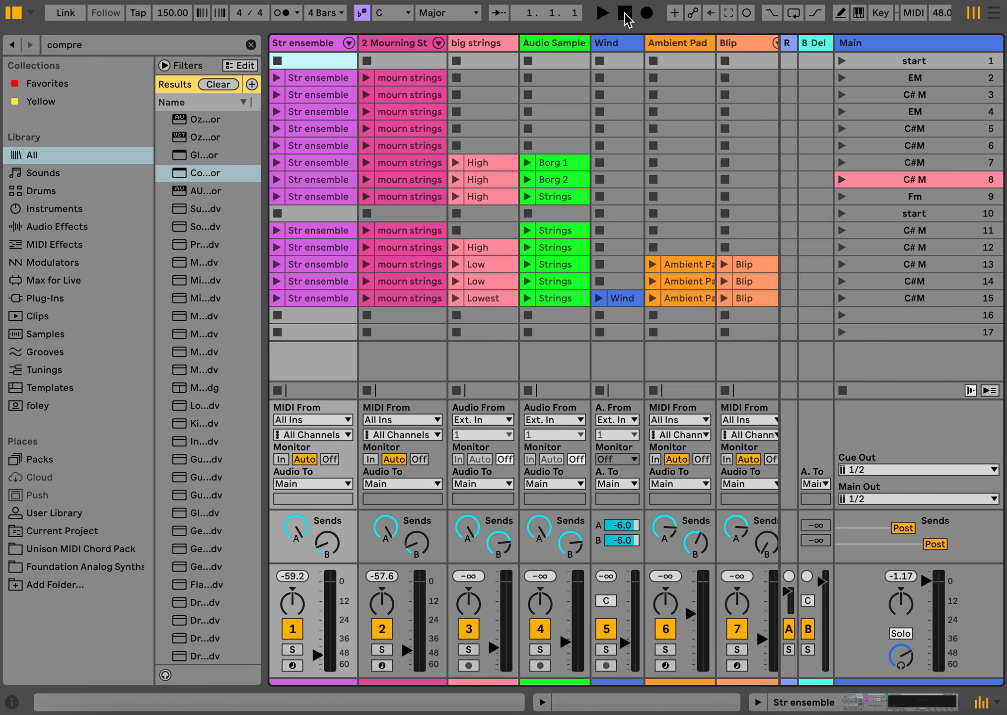
left_click(842, 60)
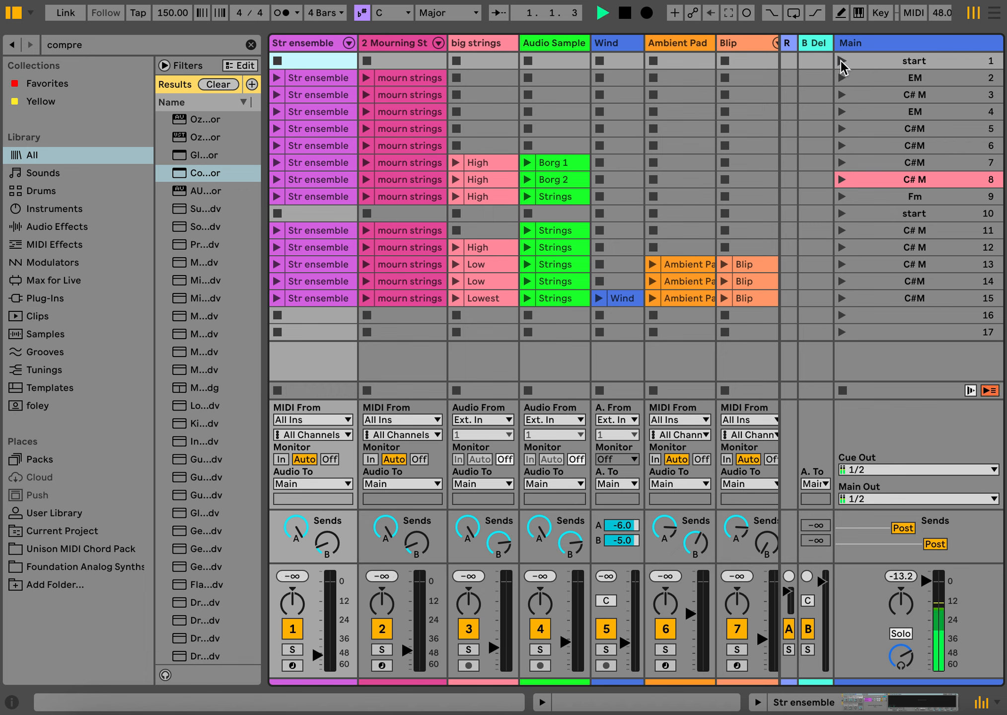
left_click(625, 12)
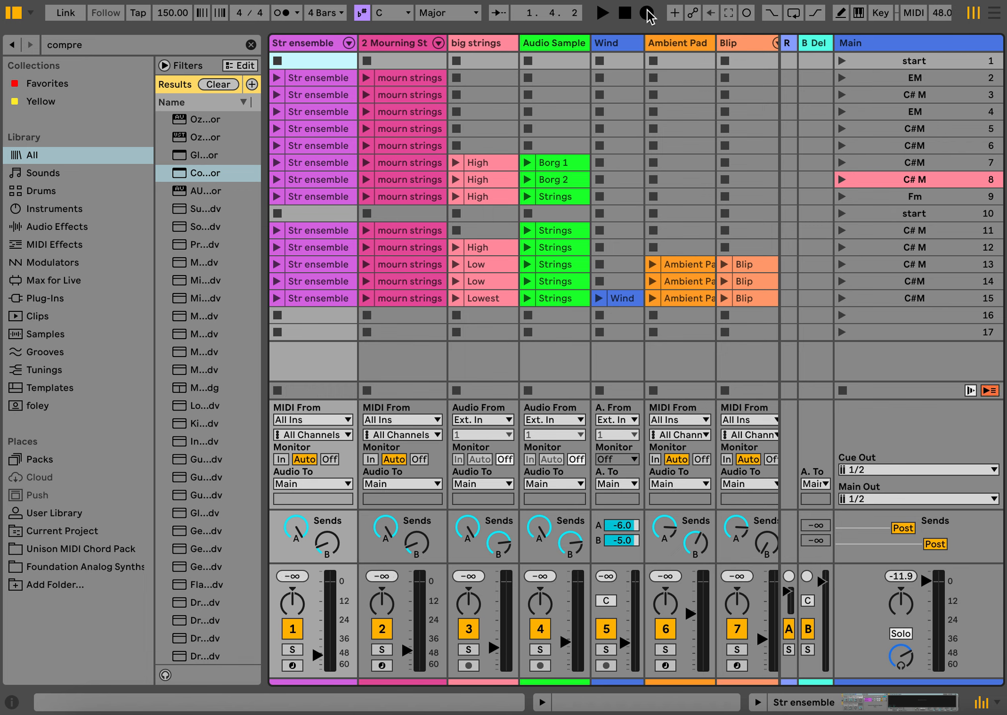
- Record a session performance into the arrangement, launching scenes 2 (EM), 3 (C# M), 4 (EM) and 5 (C#M) in order
left_click(648, 13)
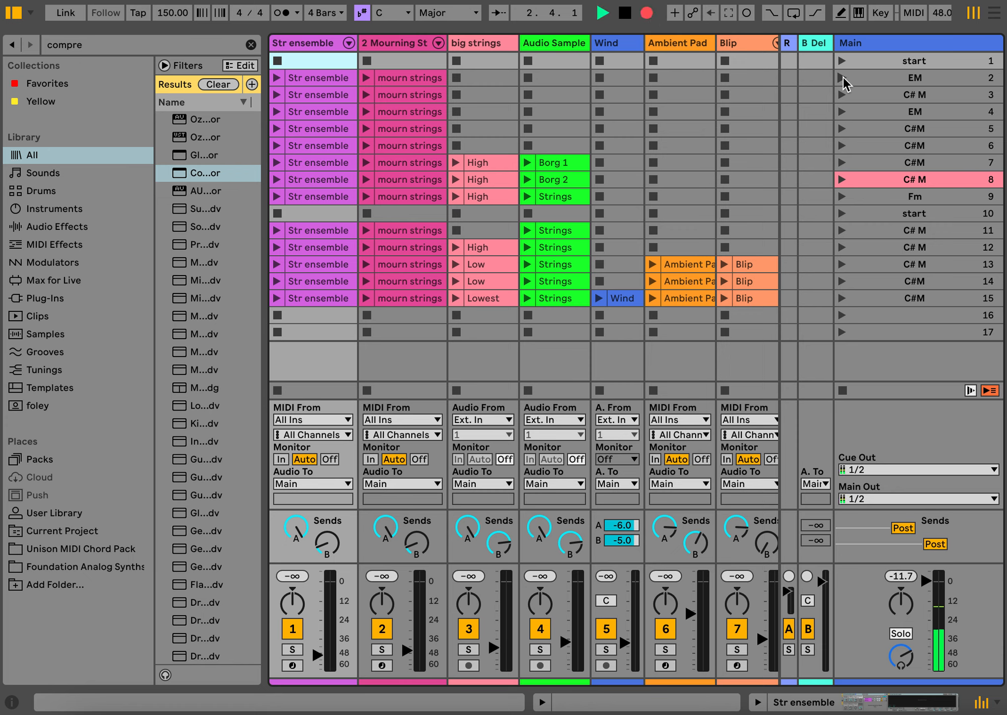
left_click(842, 78)
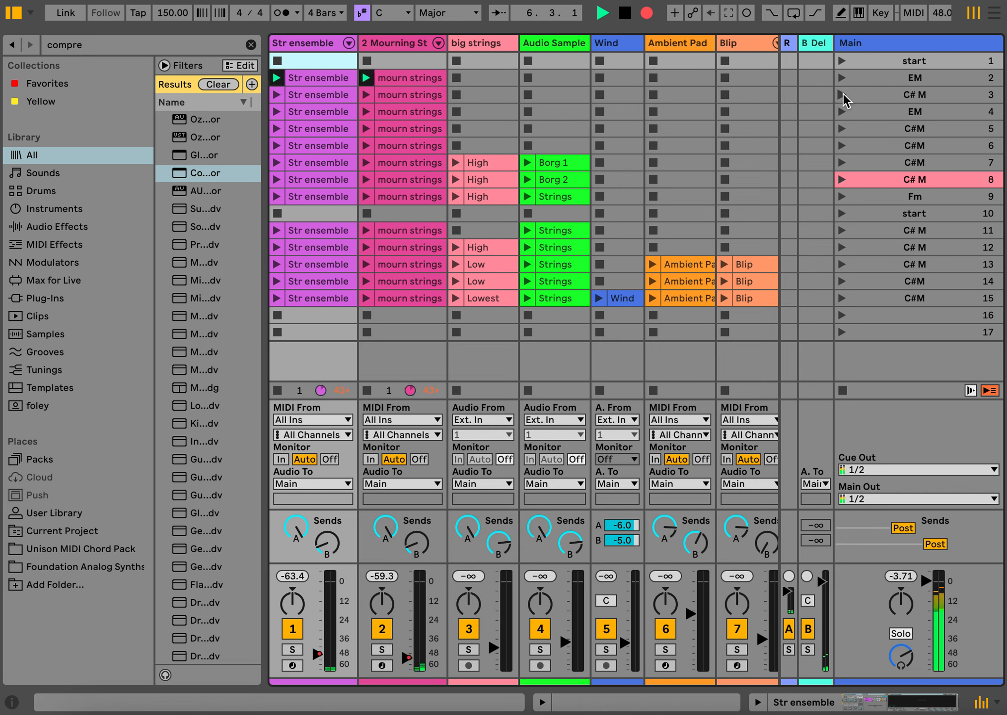
left_click(841, 95)
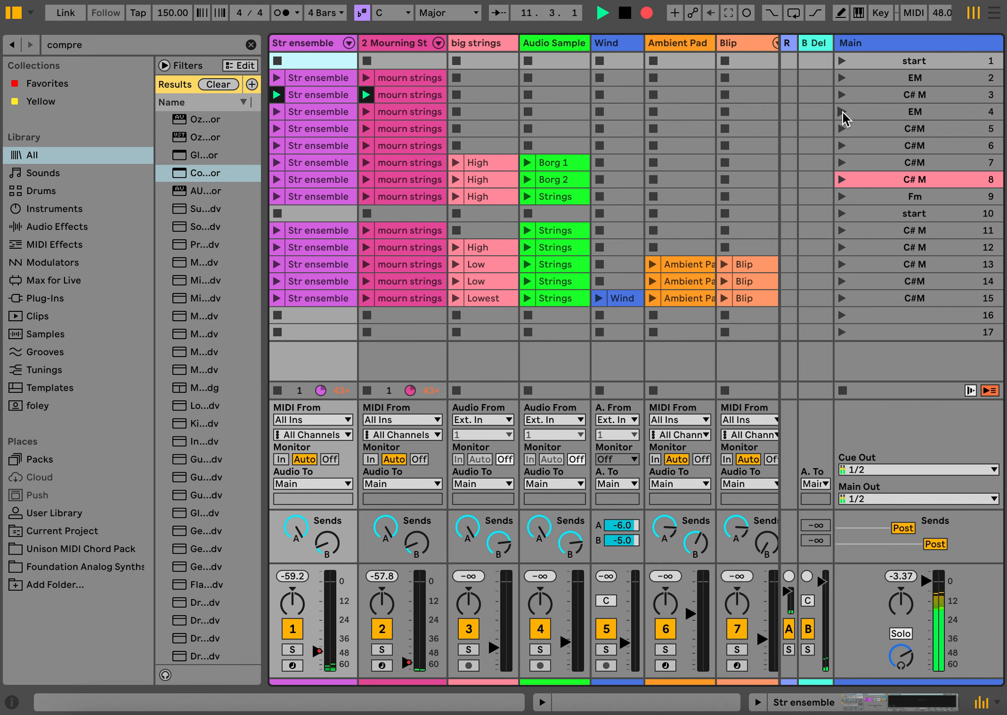
left_click(843, 111)
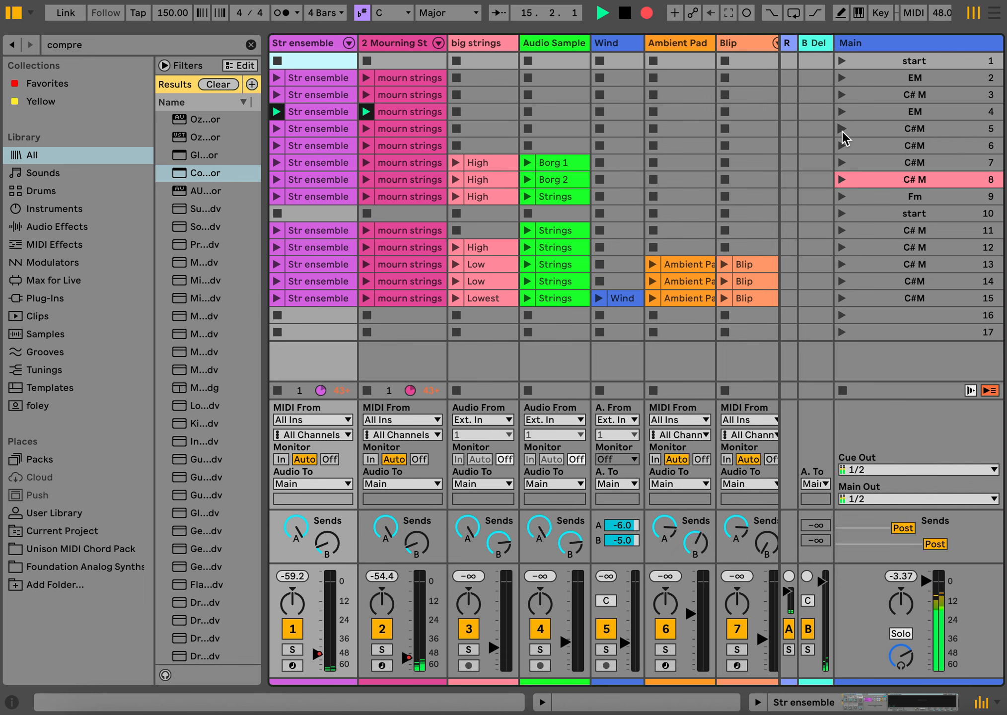
left_click(843, 130)
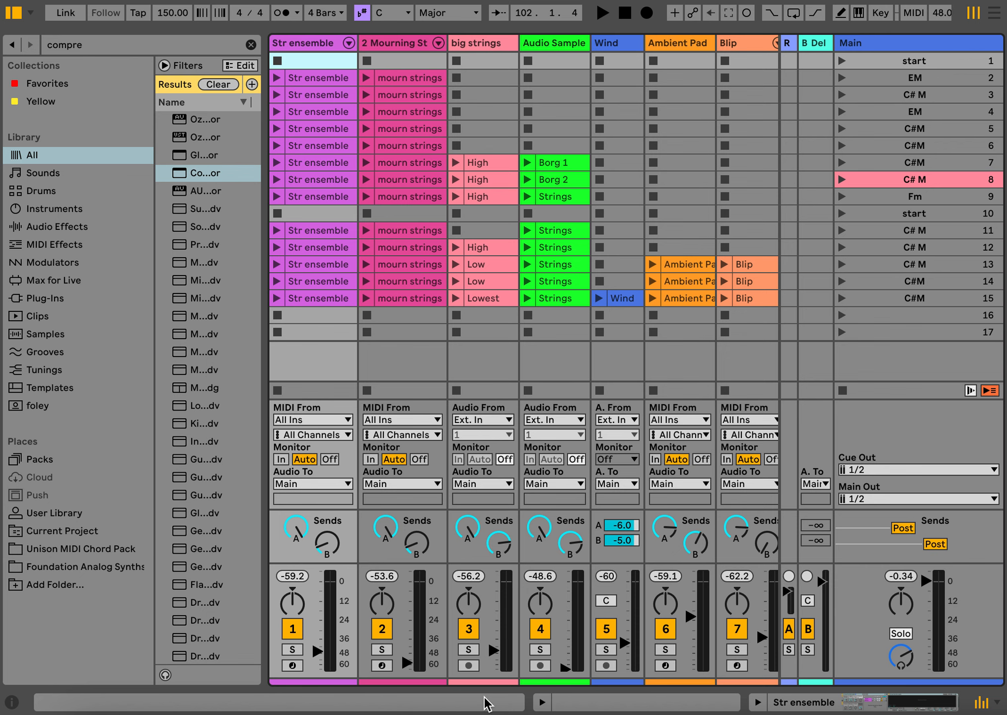
- Show the recorded take in the Arrangement View, switch all tracks back to arrangement playback, and audition its opening
key("Tab")
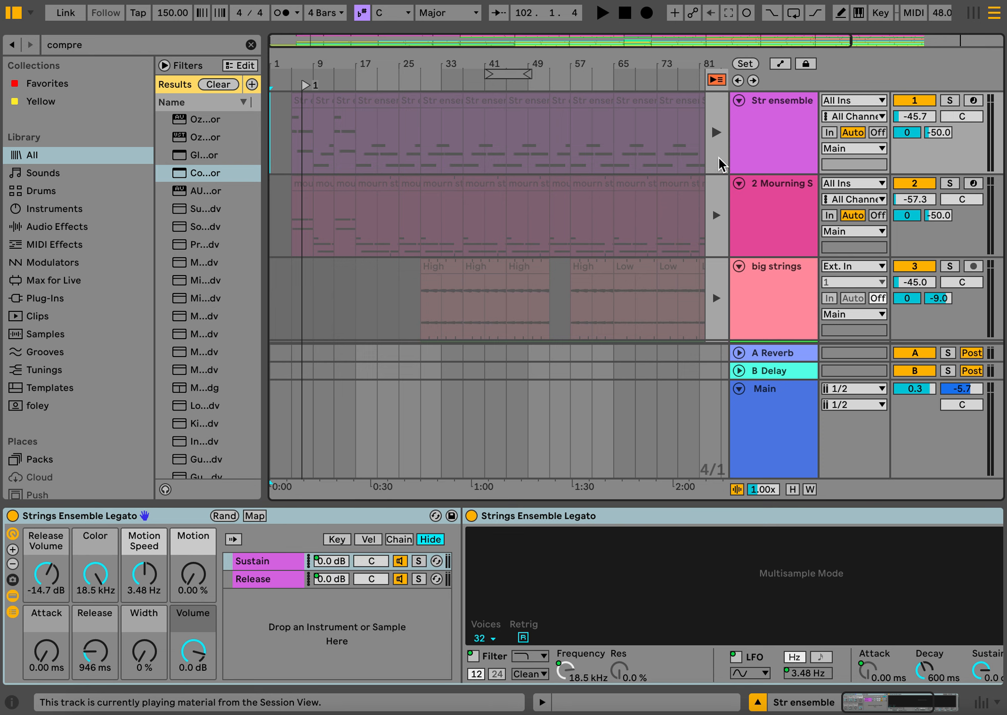
left_click(716, 80)
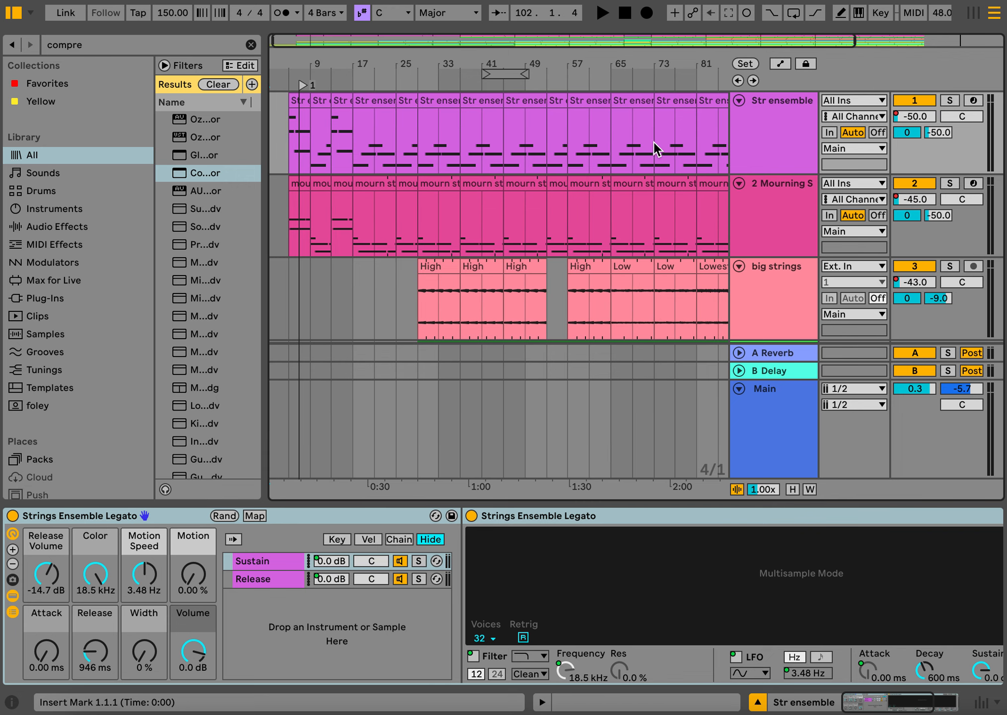
scroll(592, 151, "down", 1)
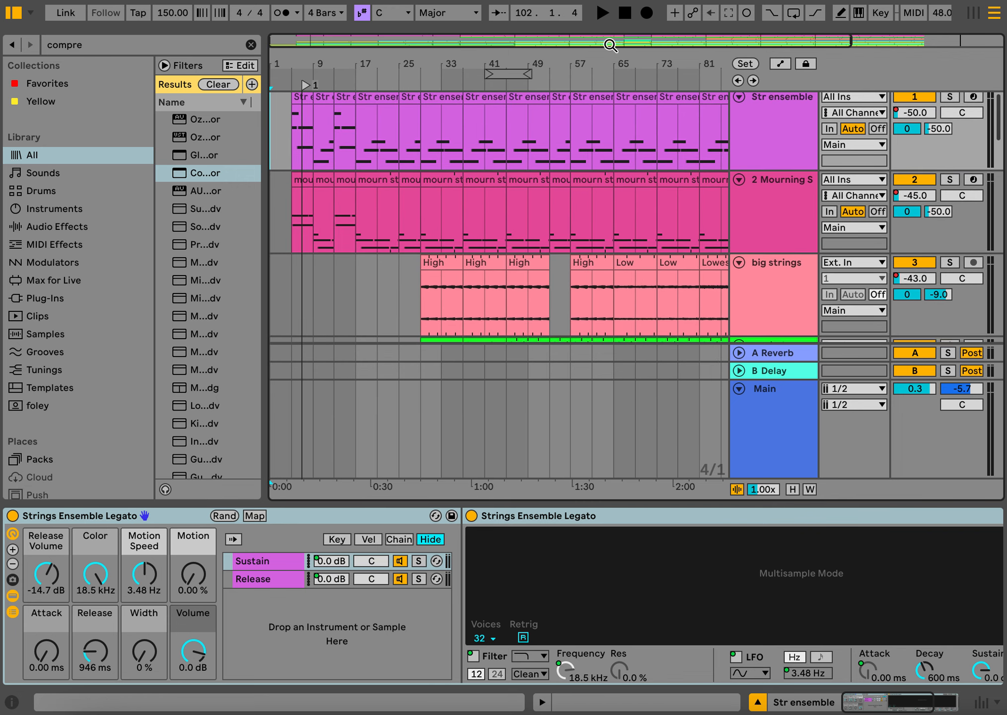
left_click(603, 13)
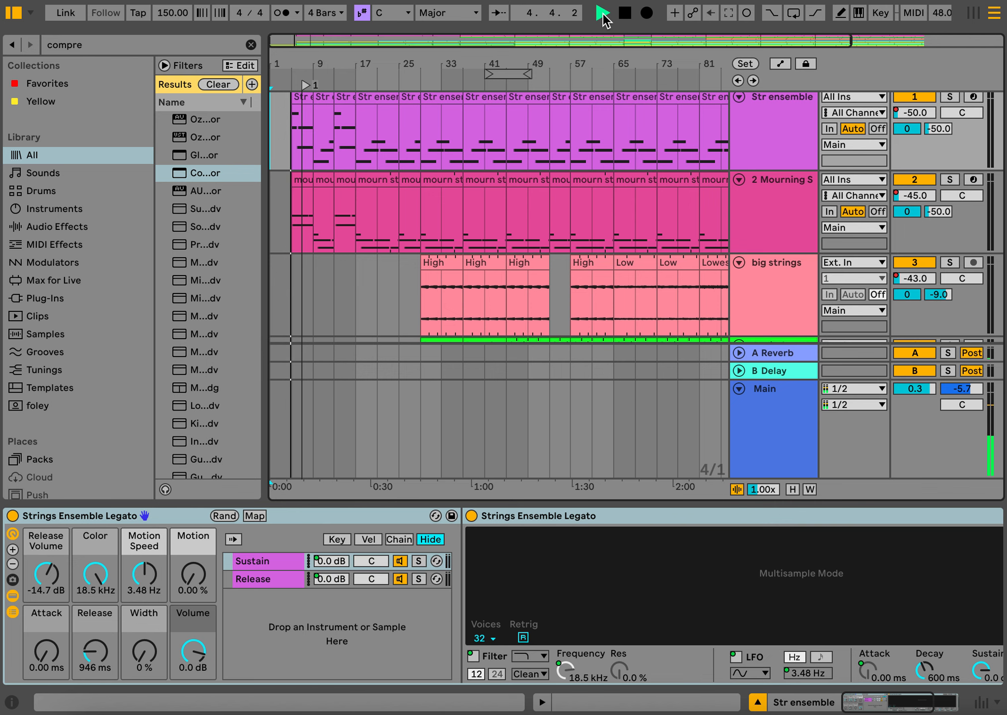
left_click(625, 14)
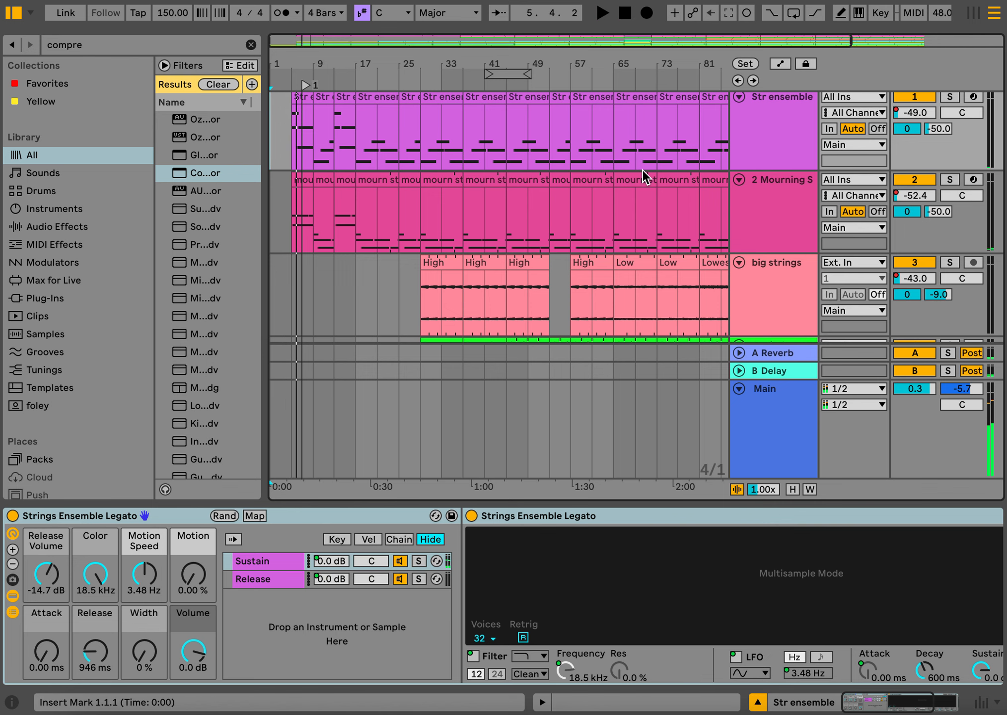
- Stop all clips from the Session View and restore arrangement playback on every track
key("Tab")
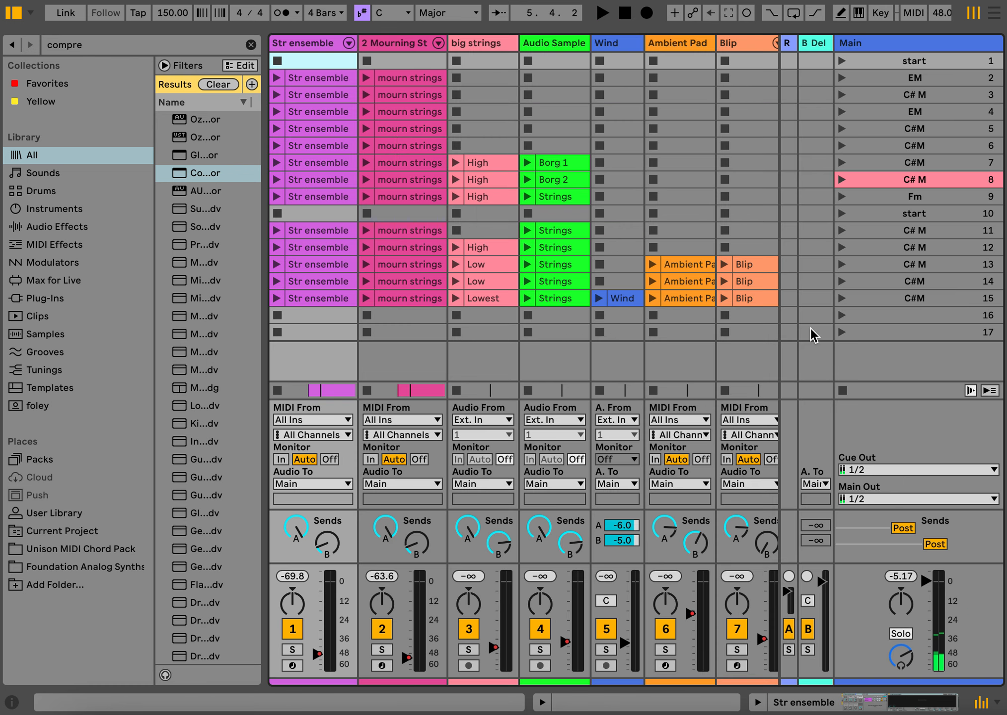
left_click(842, 390)
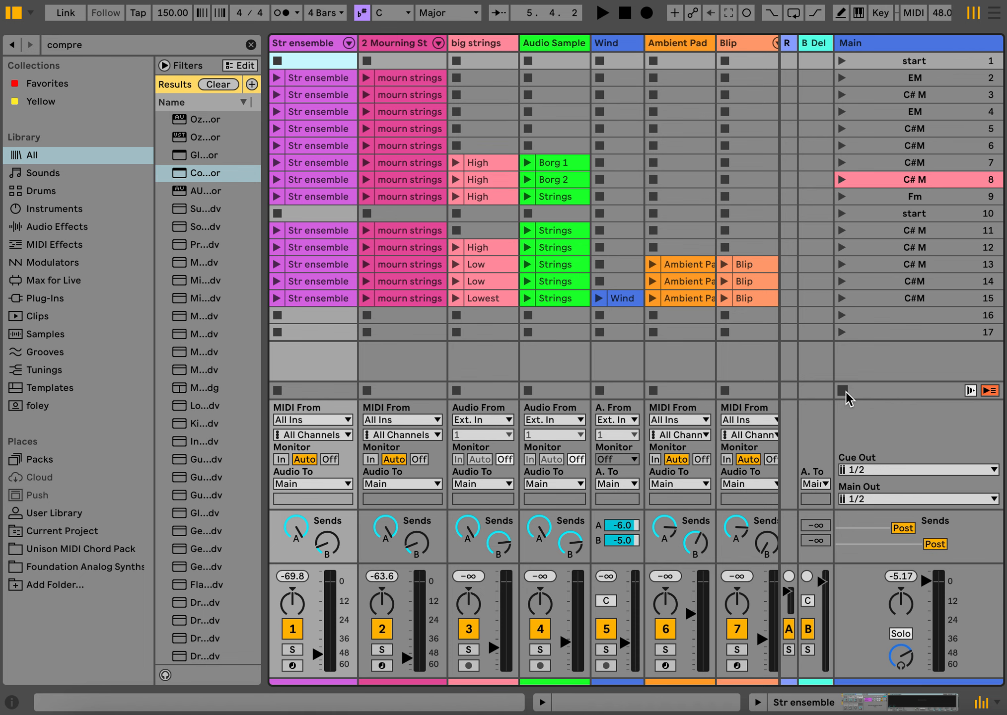
key("Tab")
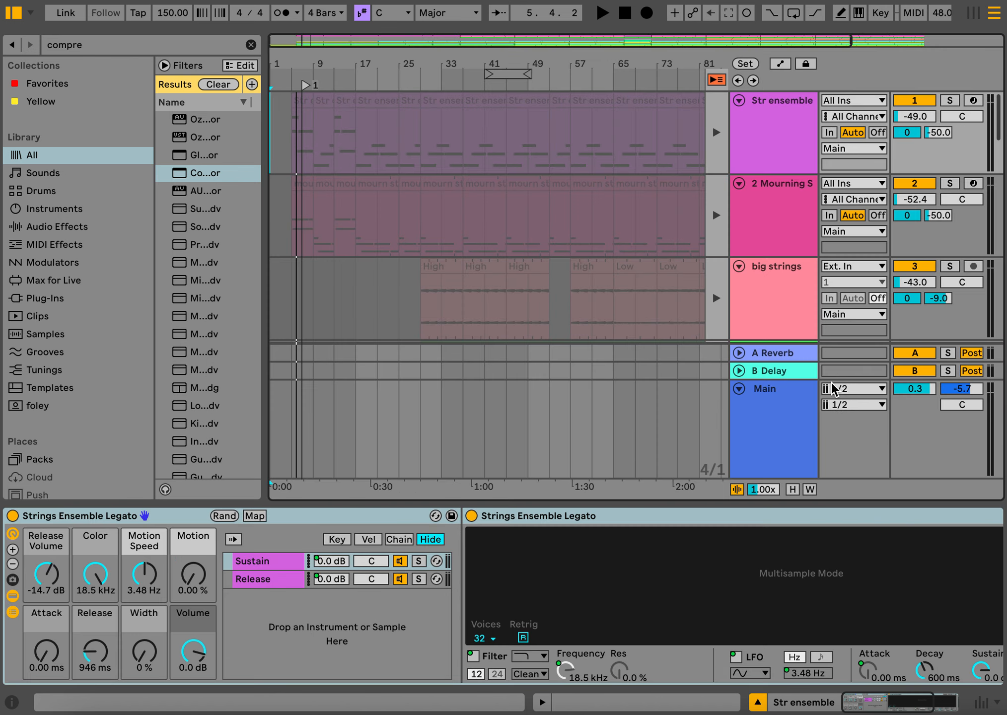
left_click(717, 80)
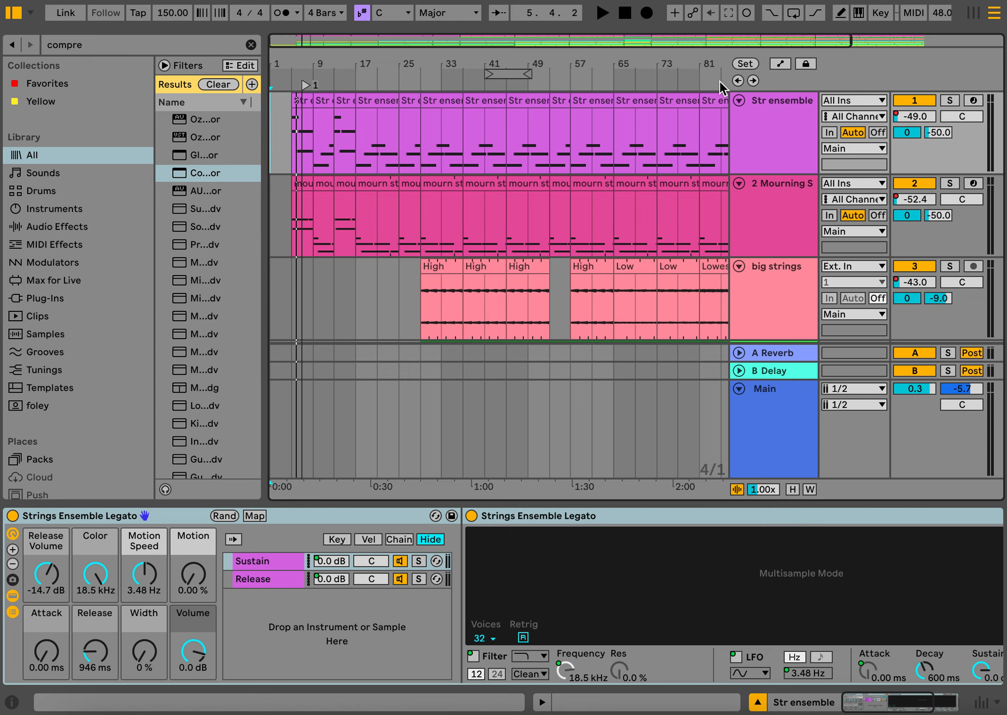
- Insert a curved fade-out shape into the Main track's volume automation from bar 65 to bar 97
left_click(615, 410)
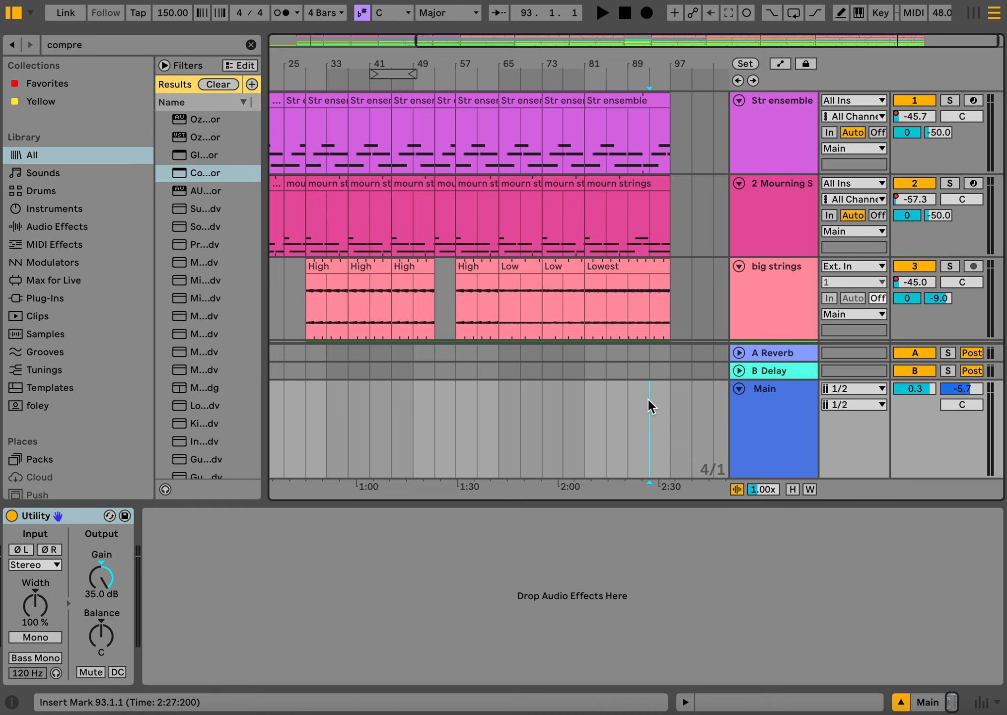
left_click(671, 420)
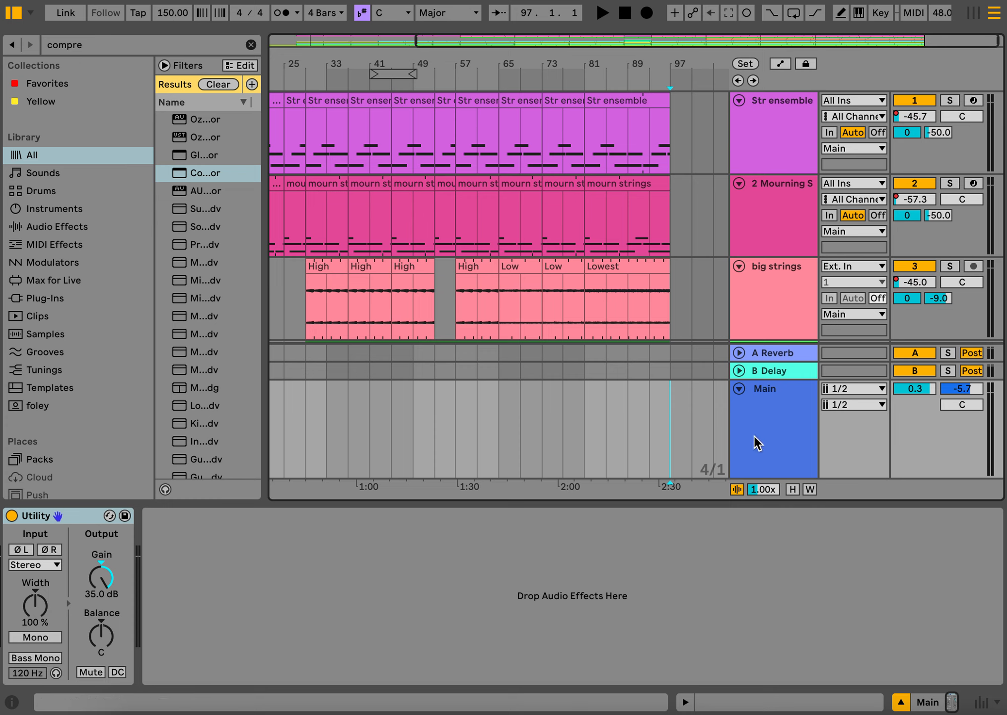
key("a")
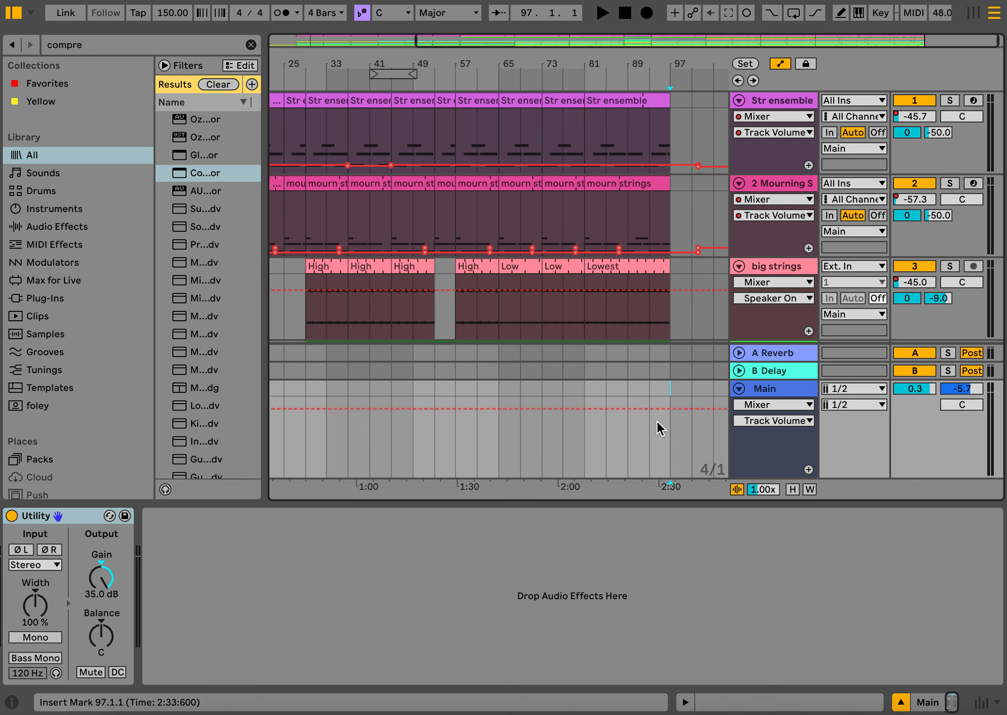
left_click_drag(673, 442, 501, 450)
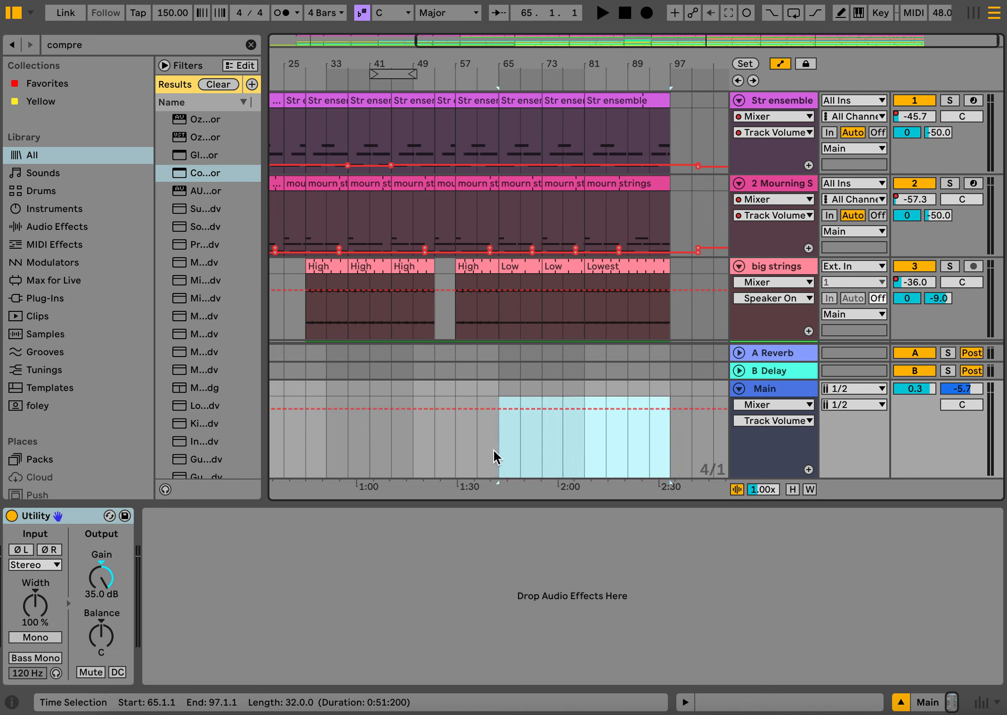
right_click(550, 436)
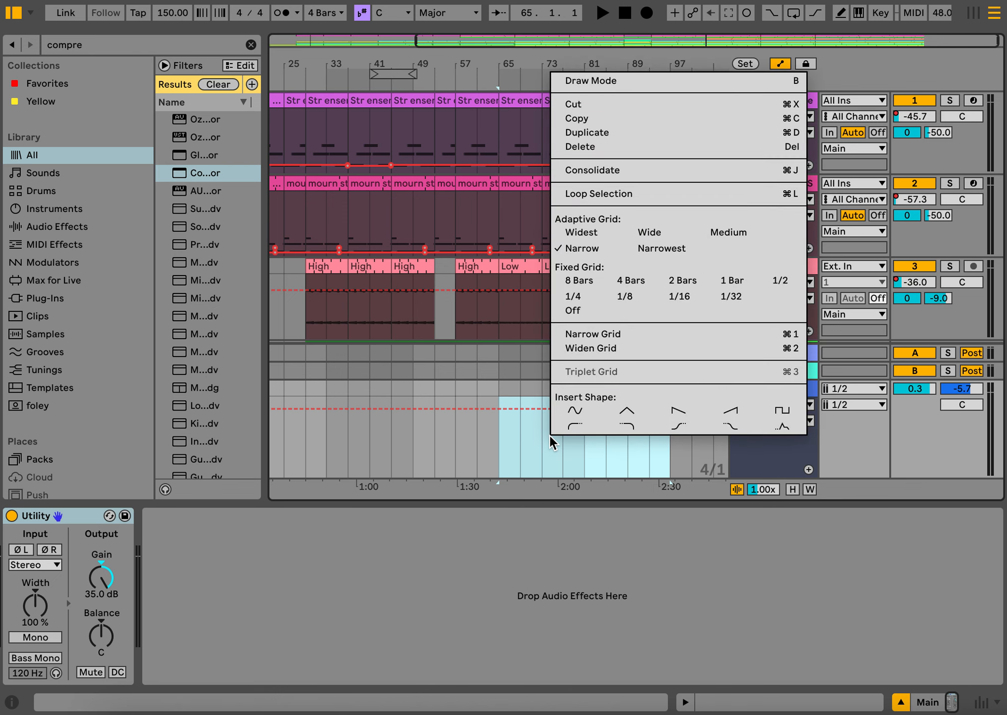
left_click(626, 428)
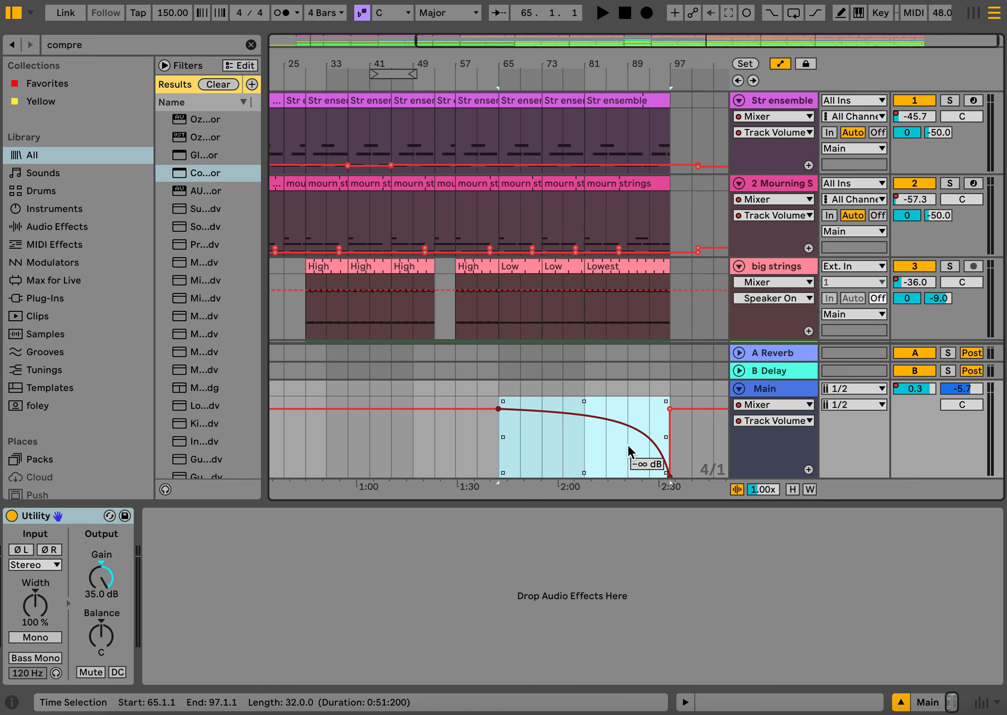
- Delete the breakpoint that restores the Main volume at bar 97 and bend the fade-out into a gentler curve
left_click(670, 408)
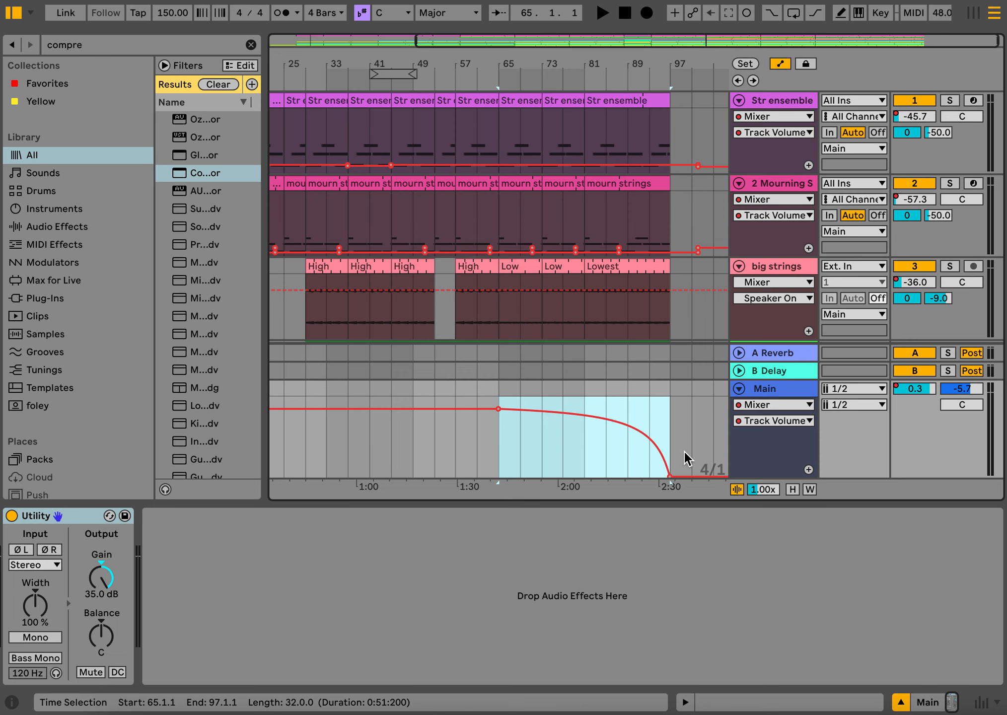
mouse_move(603, 446)
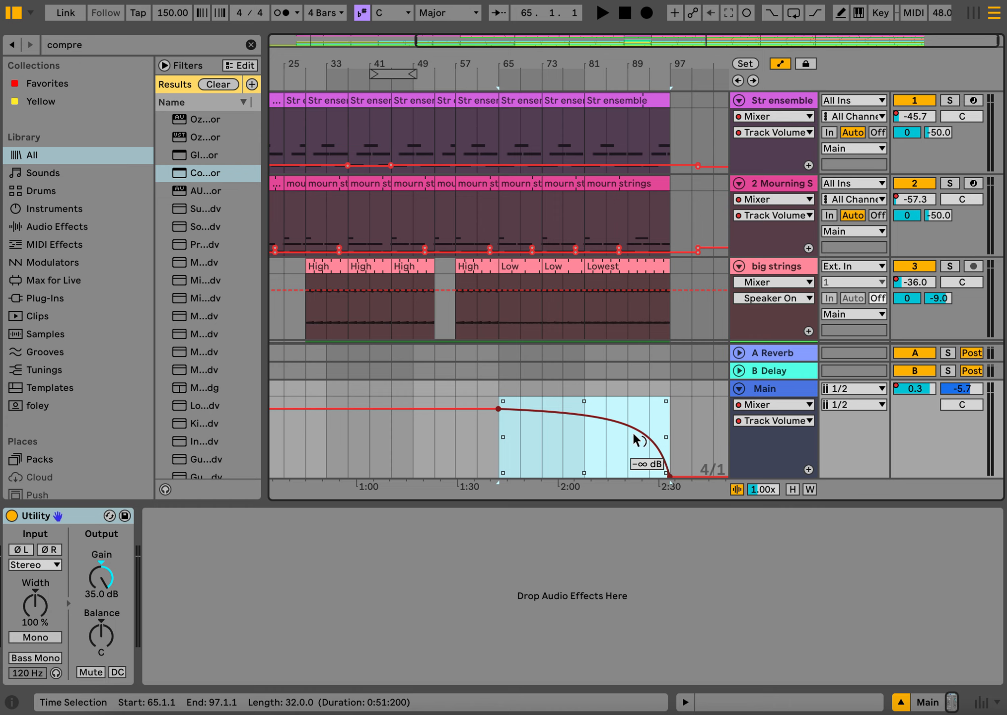
mouse_move(634, 434)
left_mouse_down()
mouse_move(633, 449)
mouse_move(618, 432)
left_mouse_up()
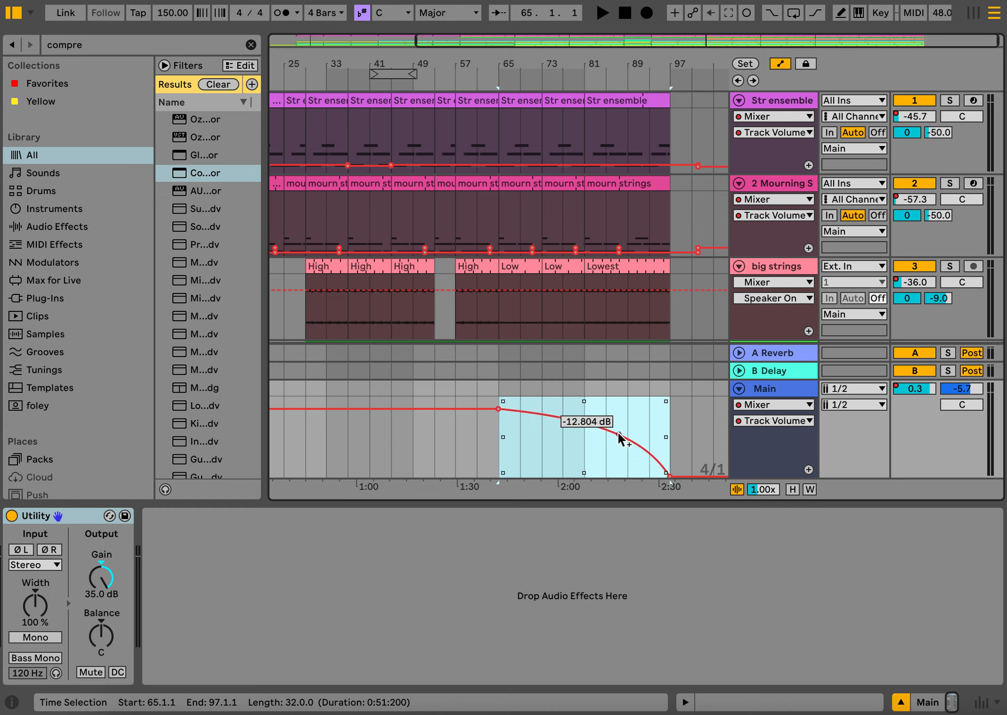
scroll(290, 473, "left", 10)
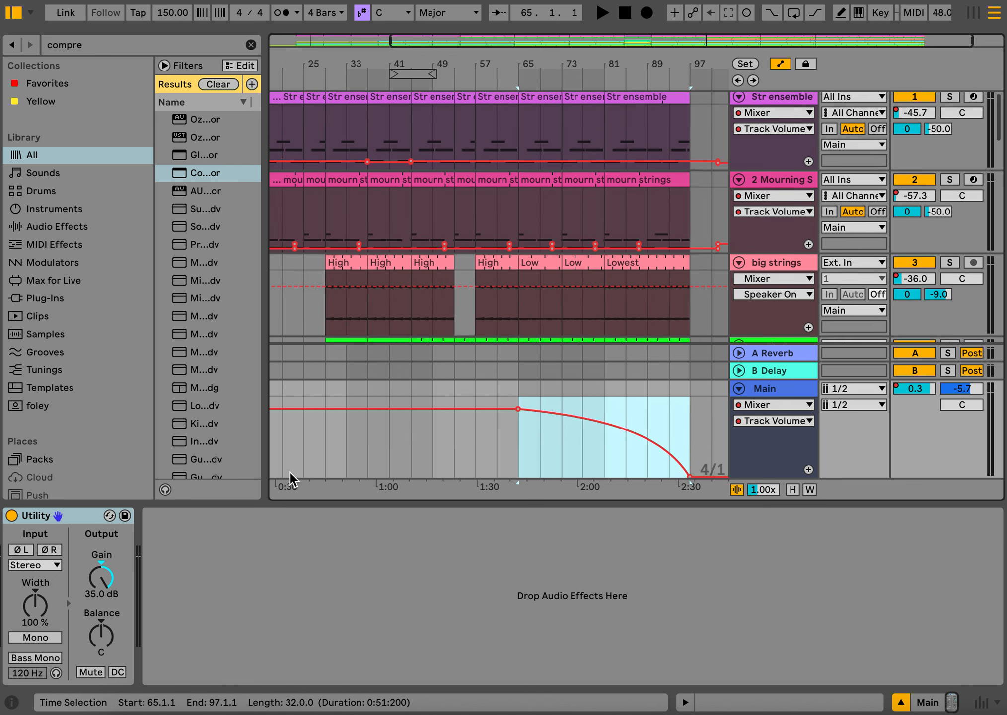
left_click_drag(302, 465, 266, 463)
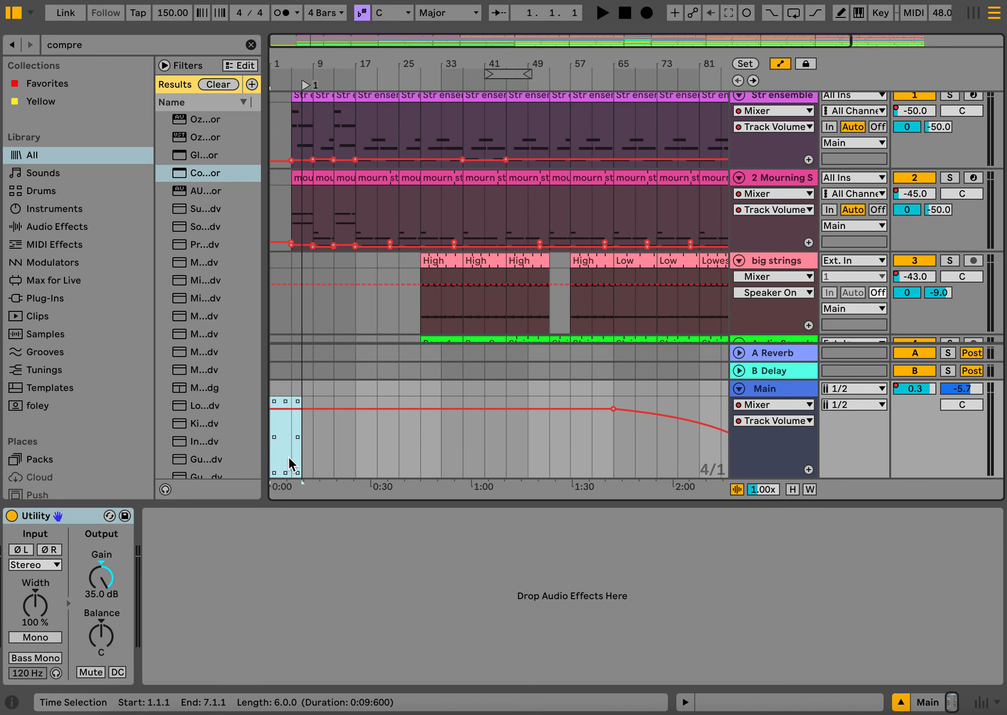
right_click(287, 455)
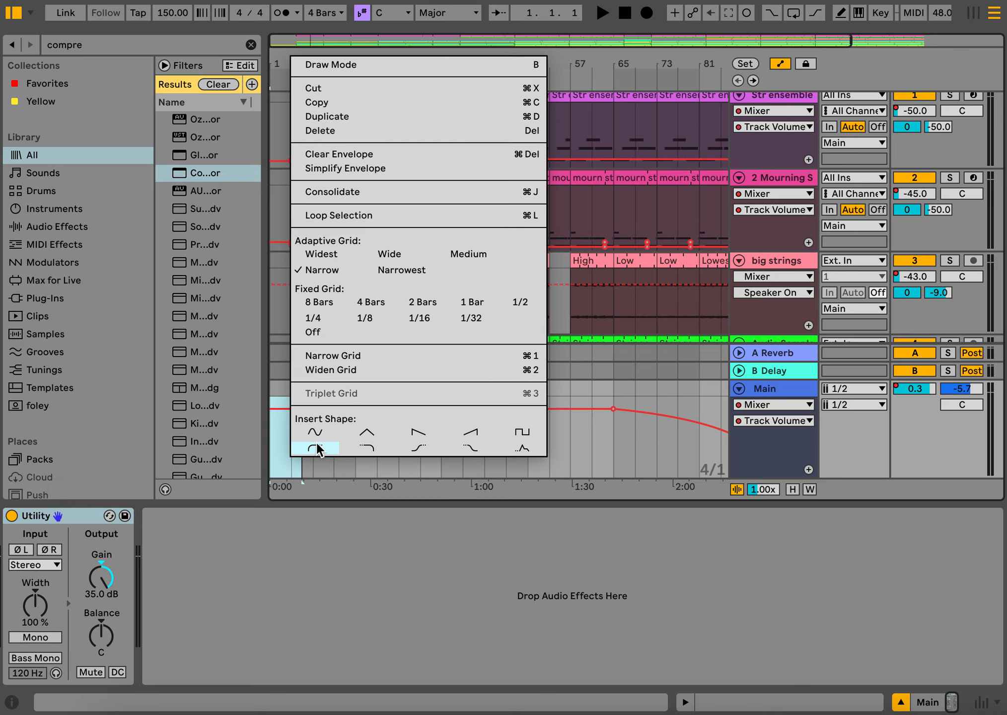
left_click(599, 465)
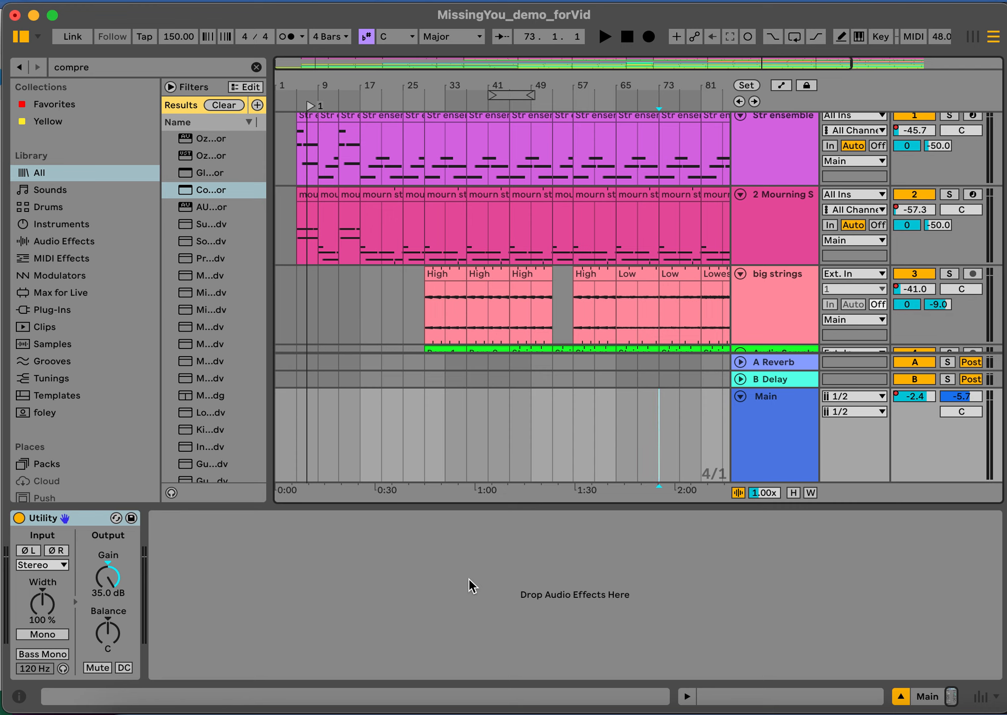
left_click_drag(518, 472, 373, 463)
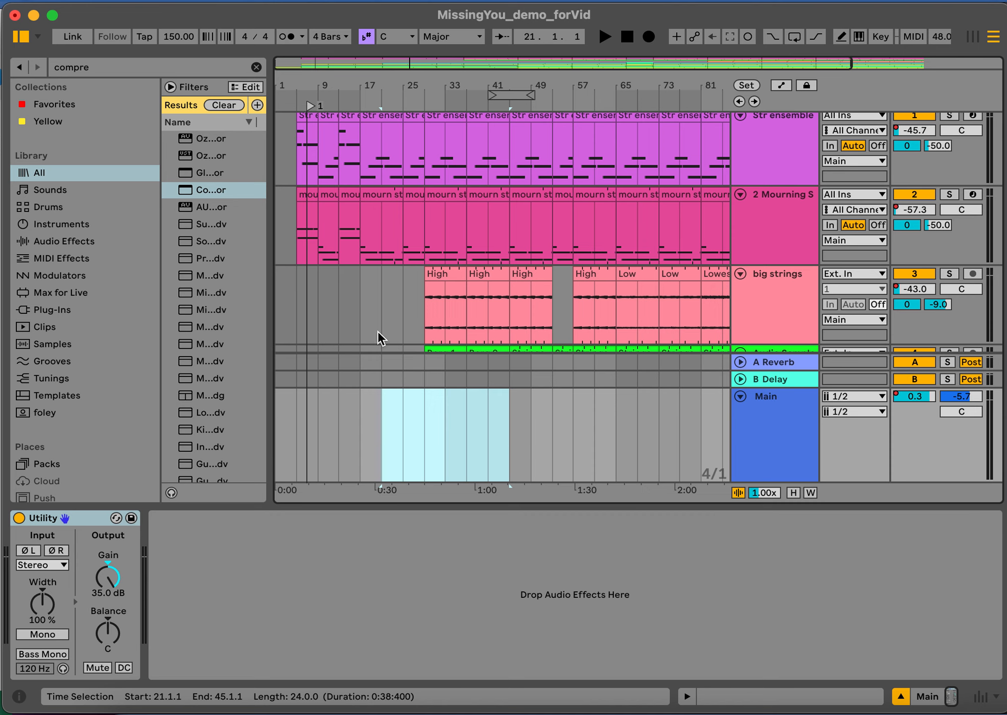
left_click(531, 423)
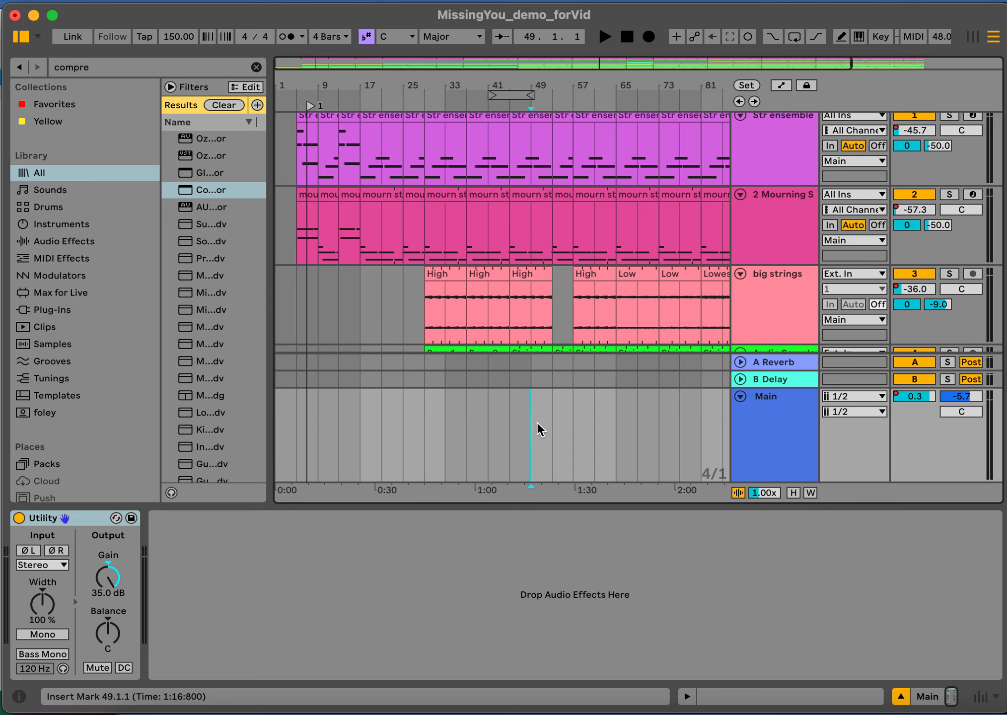
- Export the Main track as a 32-bit WAV plus MP3 named MissingYou_demo_forVid into the Downloads folder
mouse_move(503, 342)
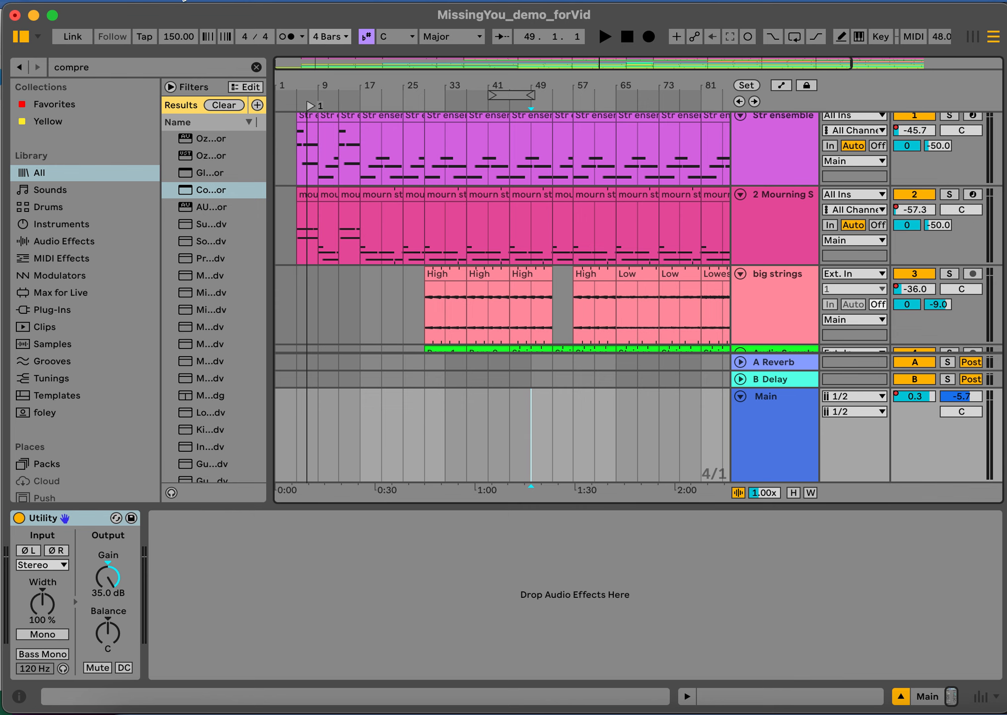
left_click(92, 3)
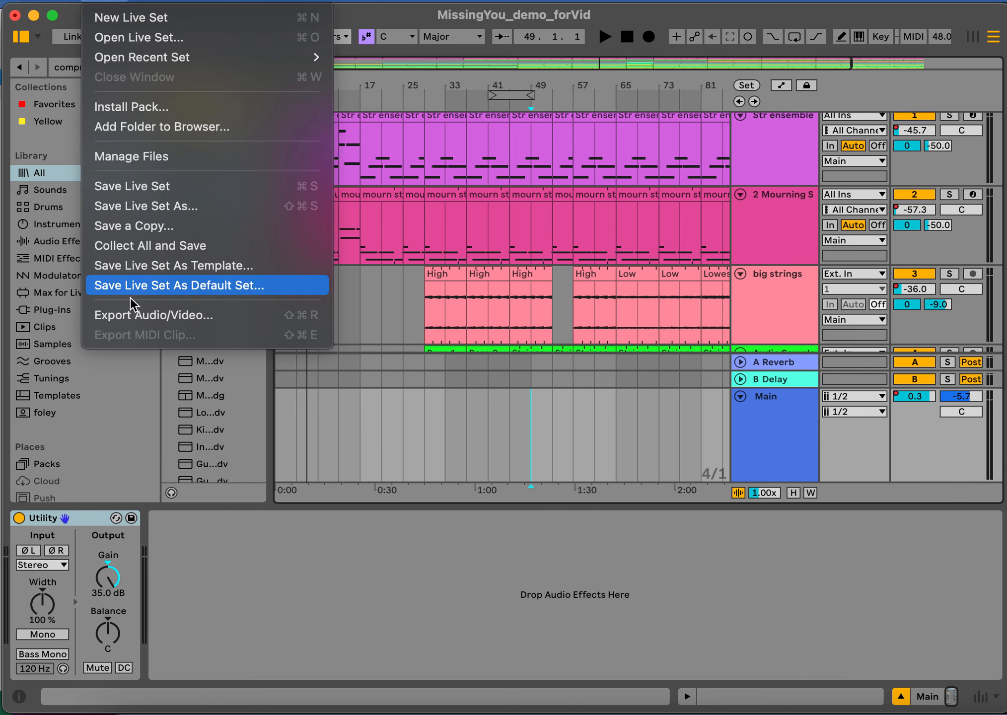
left_click(131, 318)
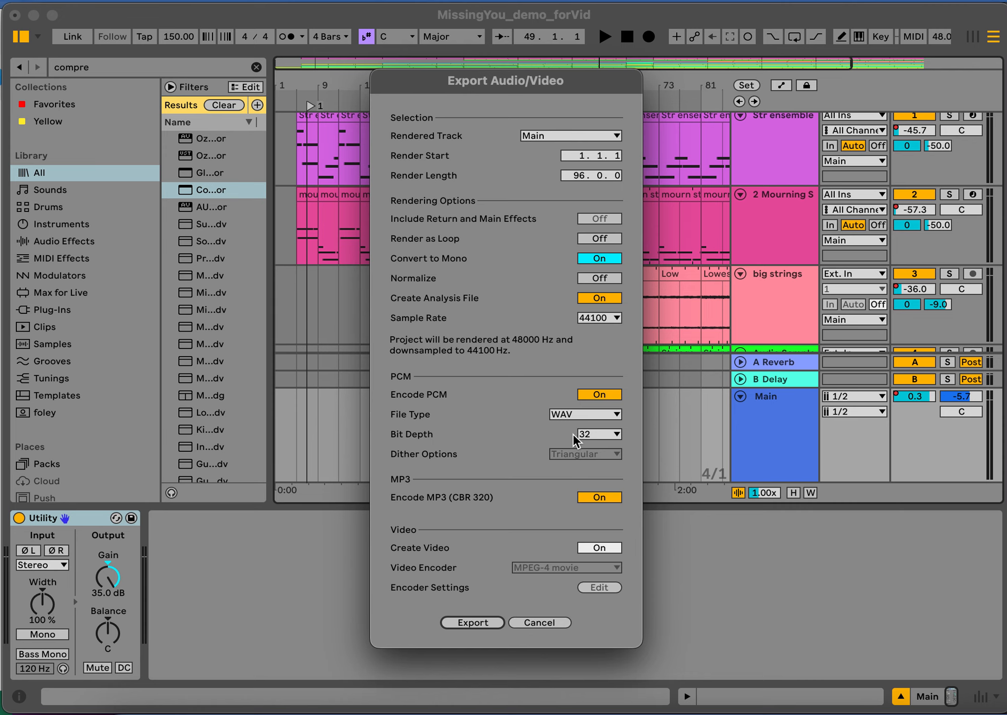
left_click(591, 436)
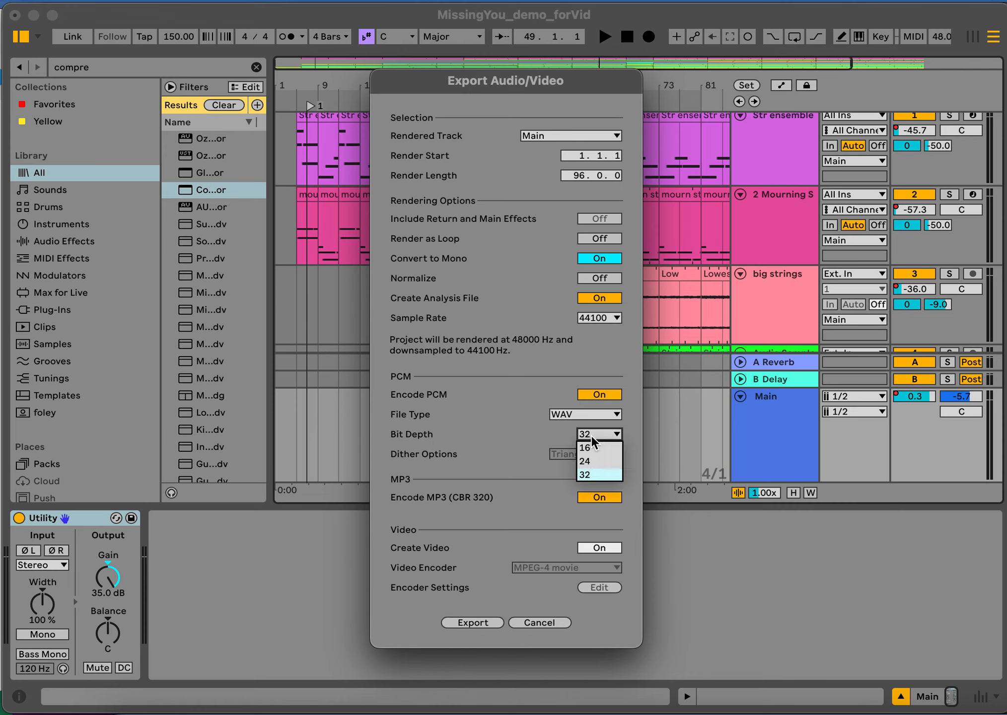
left_click(592, 437)
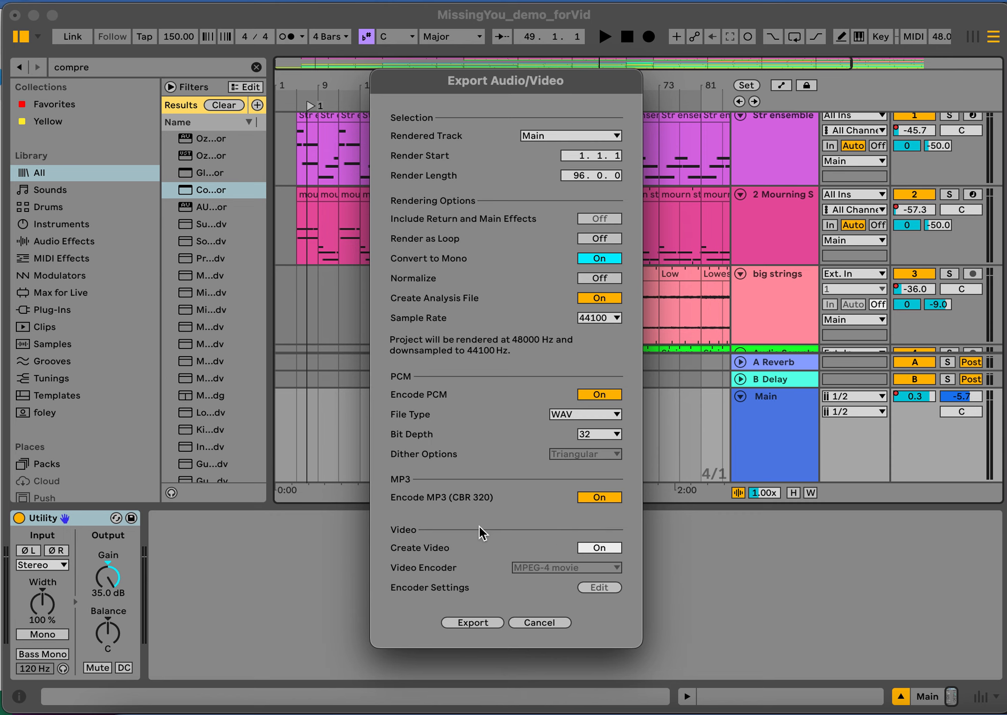
left_click(472, 627)
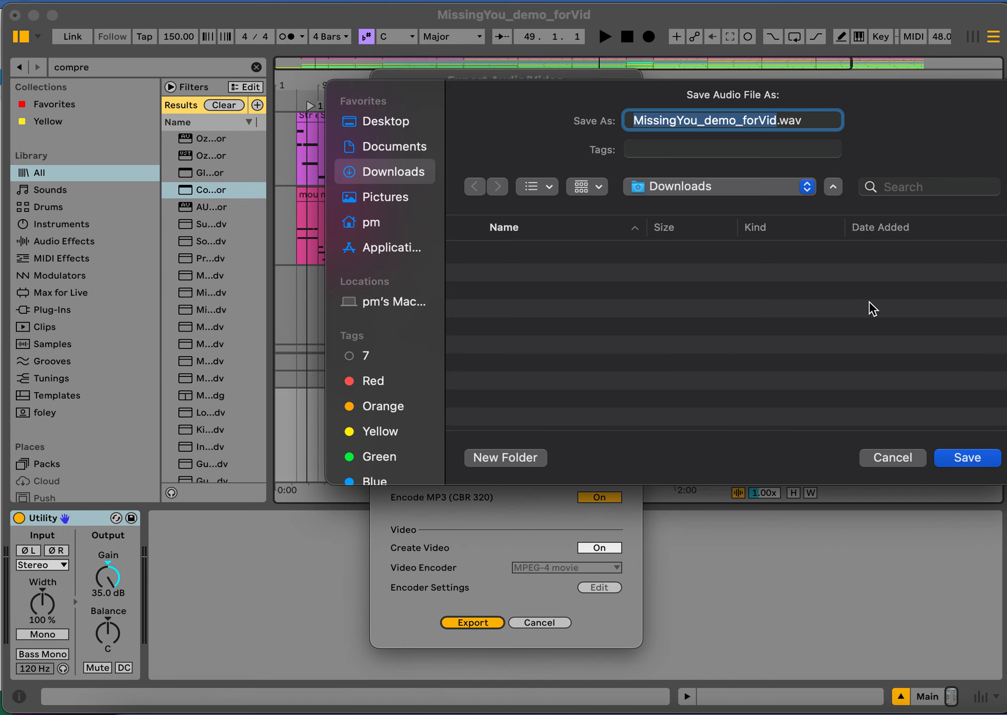
left_click(963, 459)
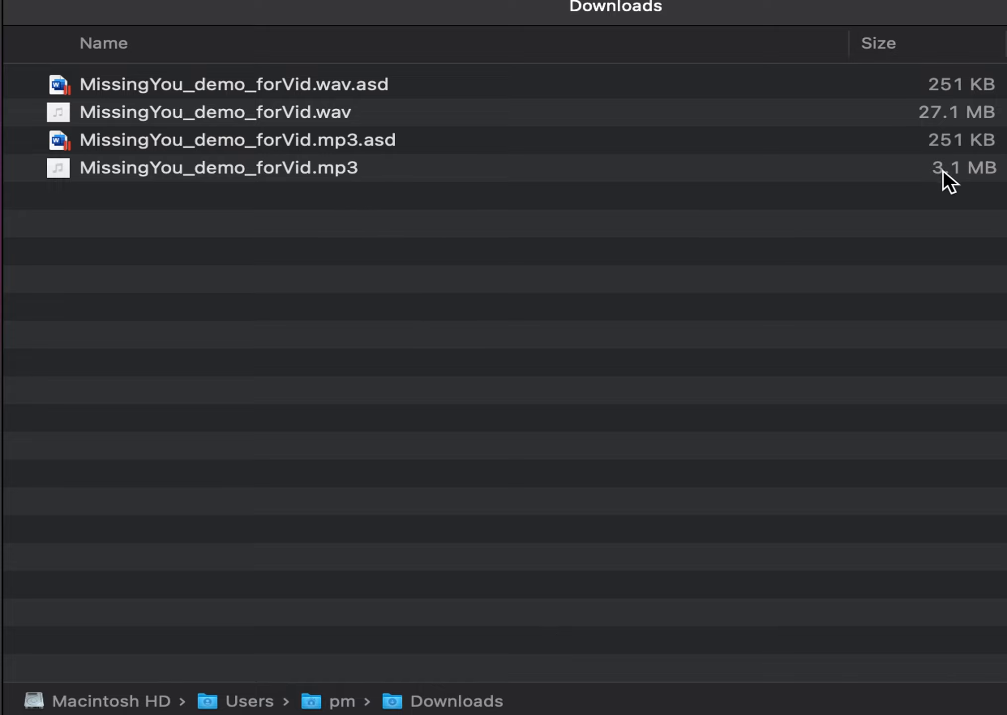
- In the Finder's Downloads folder, move the analysis files MissingYou_demo_forVid.wav.asd and MissingYou_demo_forVid.mp3.asd to the Trash
left_click(328, 83)
right_click(327, 82)
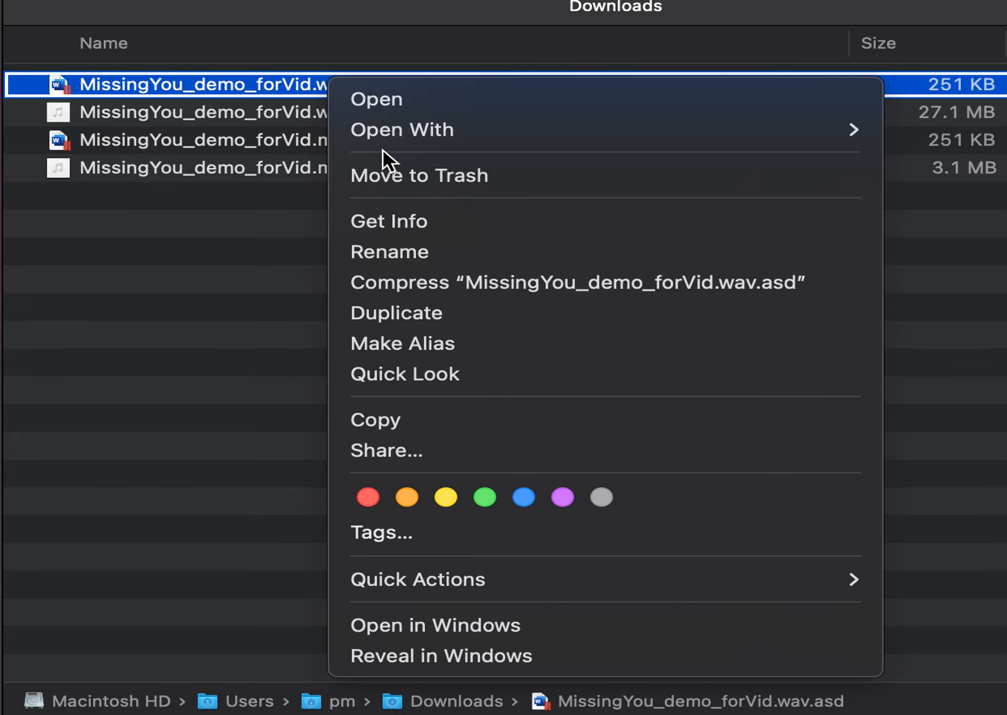
left_click(385, 174)
left_click(373, 111)
right_click(373, 112)
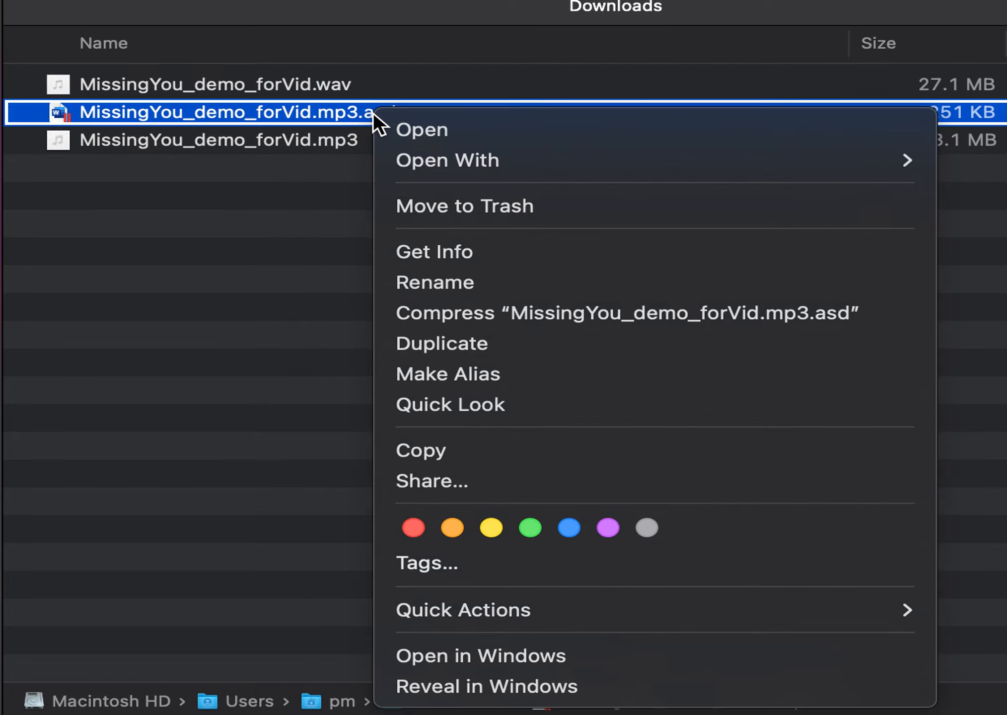